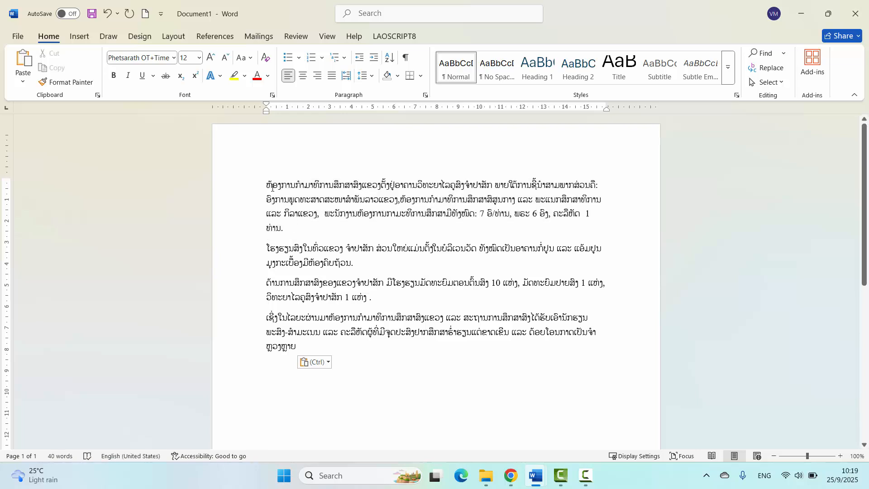
- Select the whole first paragraph, clear the selection, and select the entire document text
{"action": "left_click", "coordinate": [266, 185]}
{"action": "triple_click", "coordinate": [284, 229]}
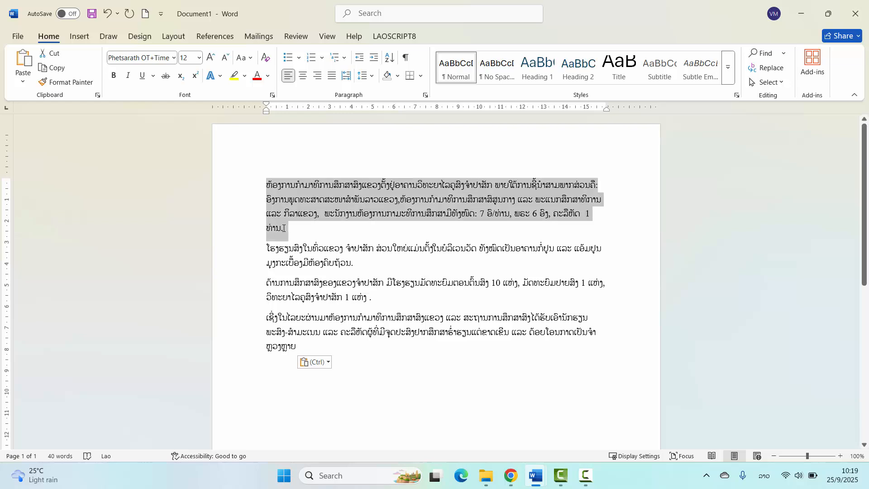
{"action": "left_click", "coordinate": [475, 260]}
{"action": "left_click", "coordinate": [271, 185]}
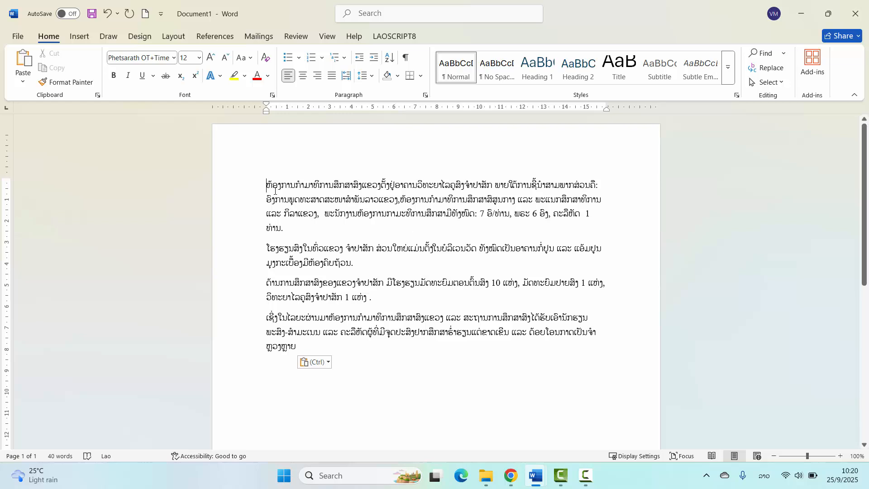
{"action": "key", "text": "ctrl+a"}
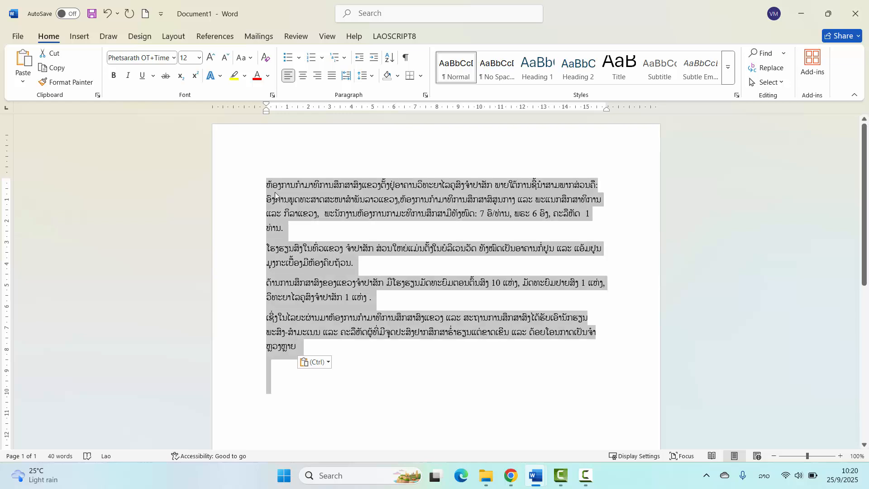
{"action": "left_click", "coordinate": [265, 188]}
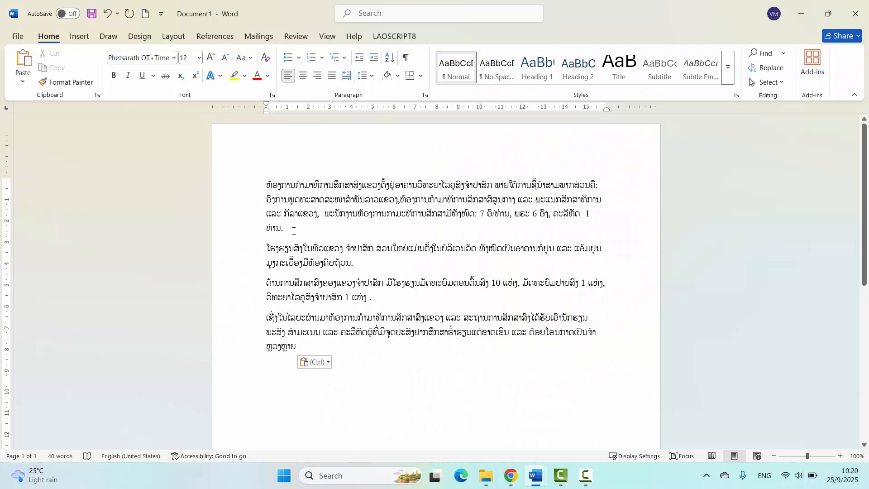
- Select the first paragraph from its end to its start, and again from its start to its end
{"action": "left_click_drag", "start_coordinate": [288, 229], "coordinate": [261, 187]}
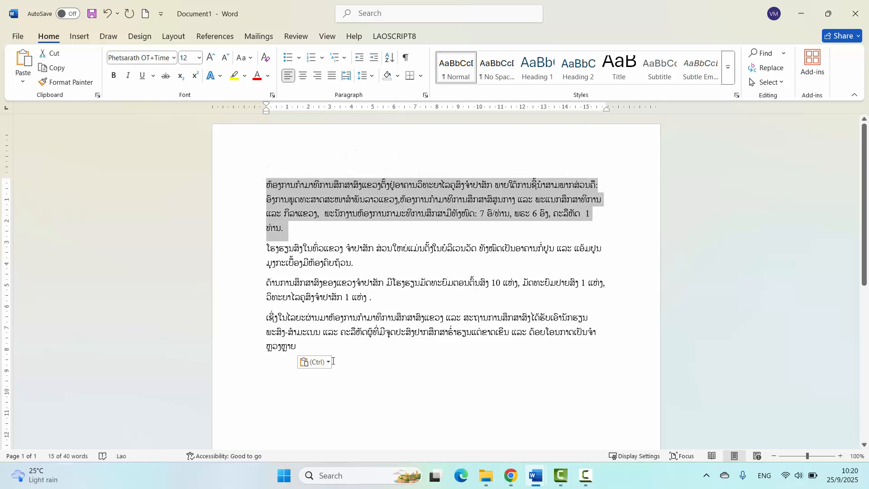
{"action": "left_click", "coordinate": [298, 218]}
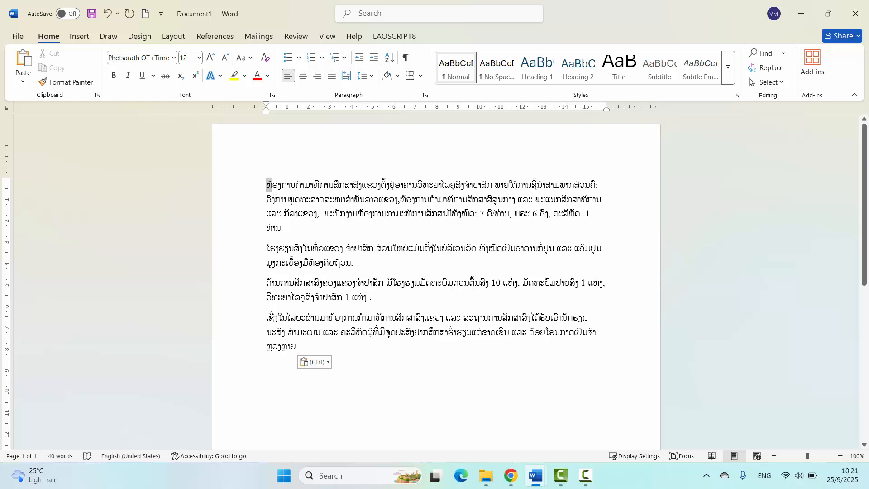
{"action": "left_click_drag", "start_coordinate": [267, 185], "coordinate": [286, 229]}
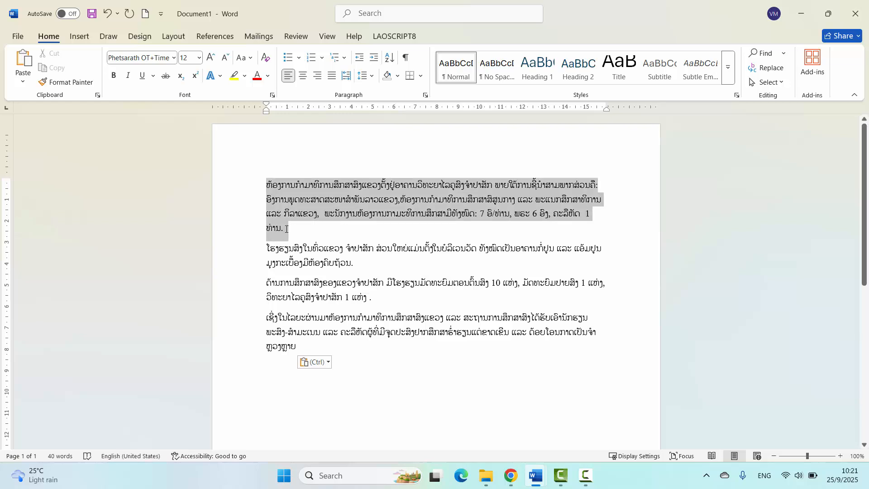
{"action": "left_click", "coordinate": [309, 344]}
{"action": "left_click", "coordinate": [290, 214]}
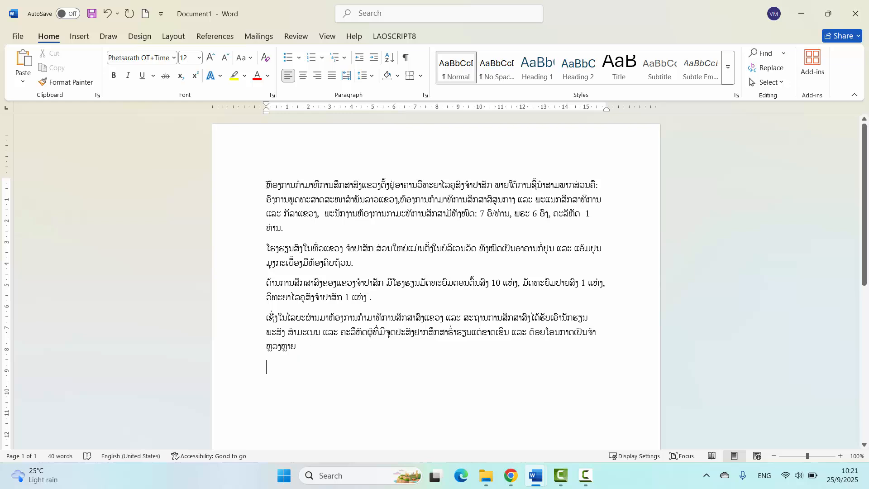
- Cut the first paragraph and paste it as text only below the last paragraph
{"action": "triple_click", "coordinate": [542, 205]}
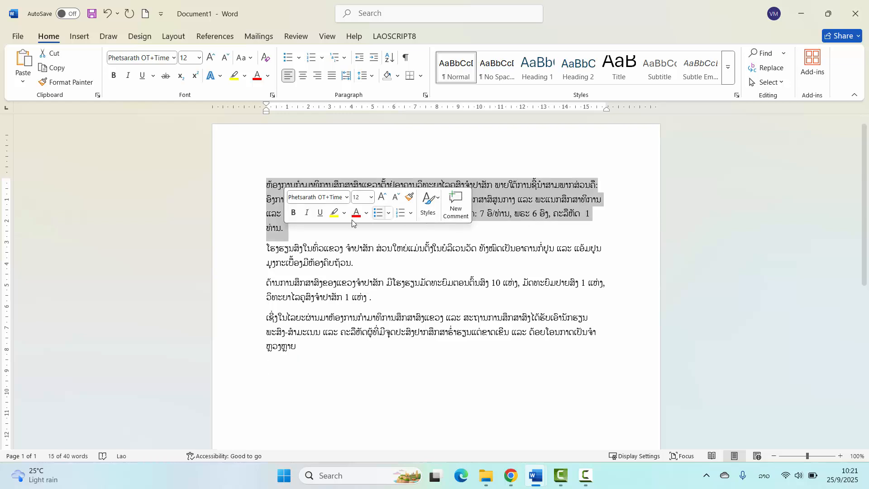
{"action": "right_click", "coordinate": [276, 195]}
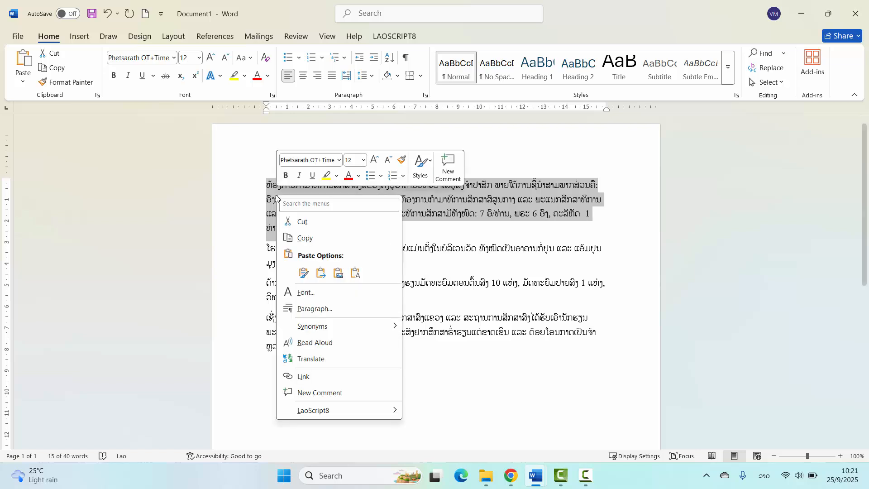
{"action": "left_click", "coordinate": [314, 226]}
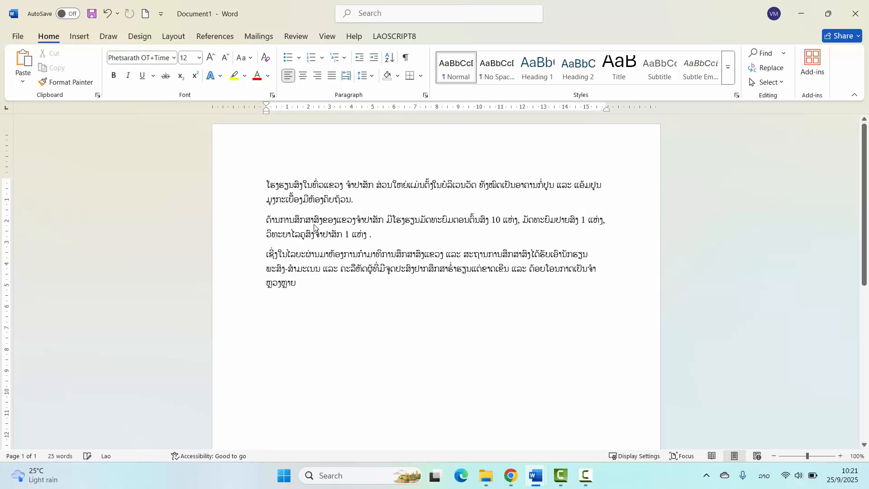
{"action": "left_click", "coordinate": [283, 299]}
{"action": "right_click", "coordinate": [269, 306]}
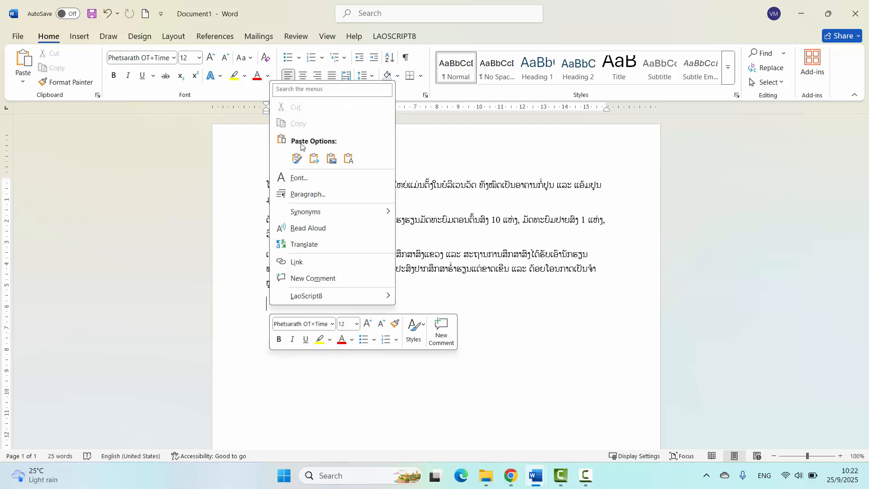
{"action": "left_click", "coordinate": [348, 159]}
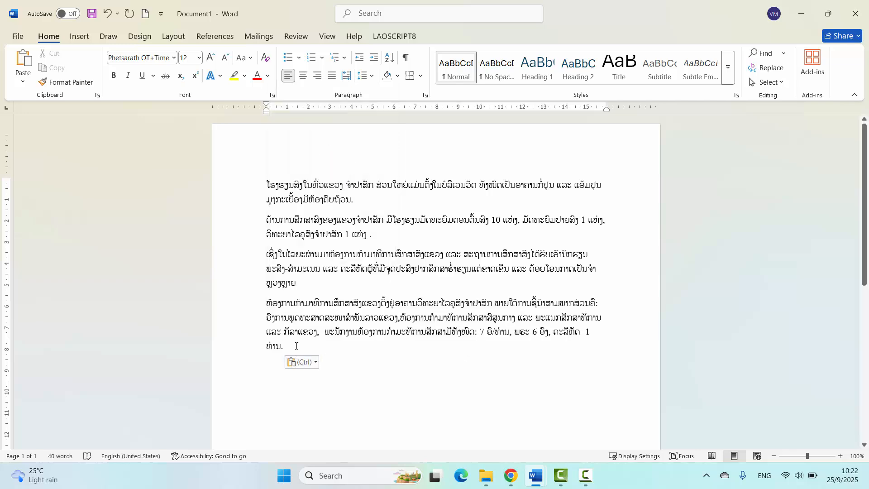
- Undo the paragraph's paste and cut, and move it to the end of the document with a fresh cut and paste
{"action": "key", "text": "ctrl+z"}
{"action": "key", "text": "ctrl+z"}
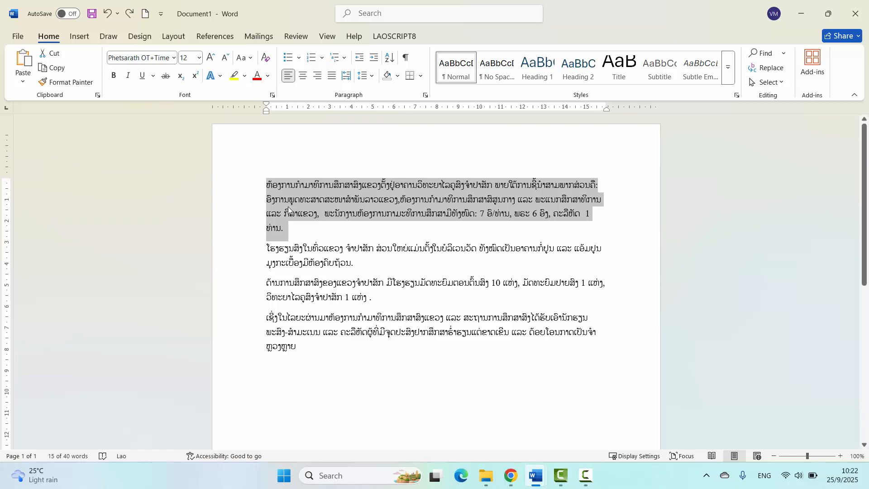
{"action": "key", "text": "ctrl+x"}
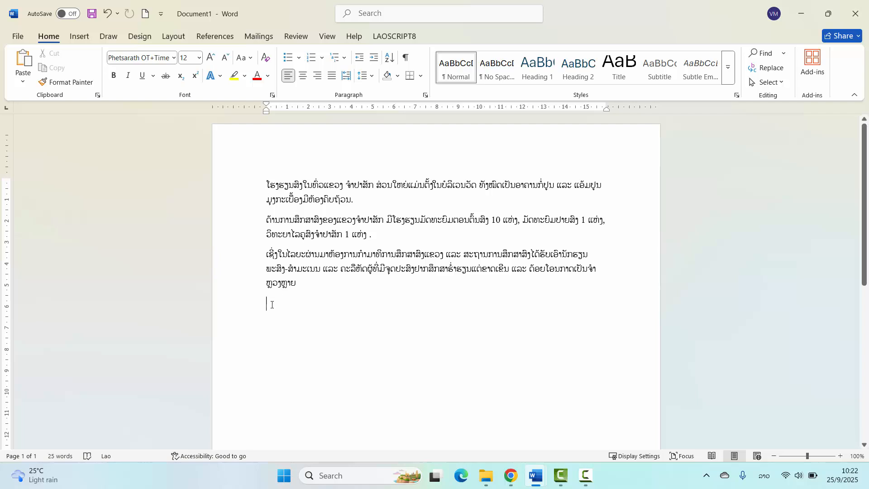
{"action": "key", "text": "ctrl+v"}
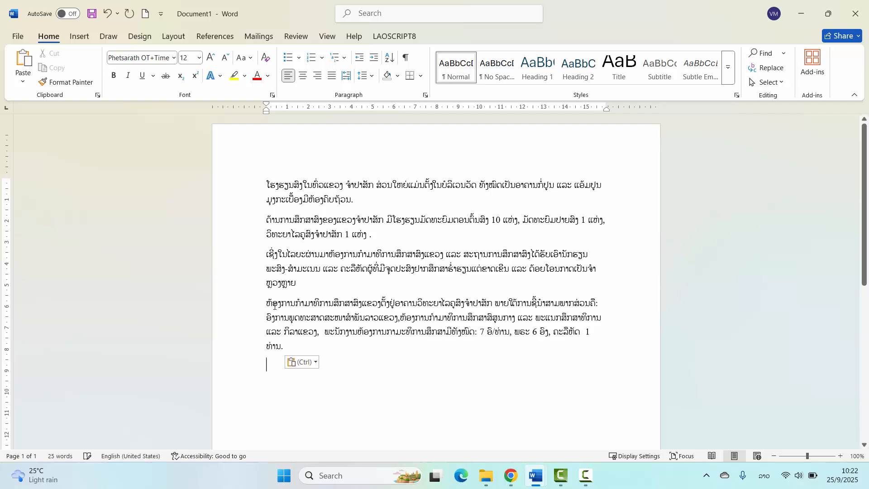
- Move the pasted paragraph from the end of the document back to the top
{"action": "triple_click", "coordinate": [296, 353]}
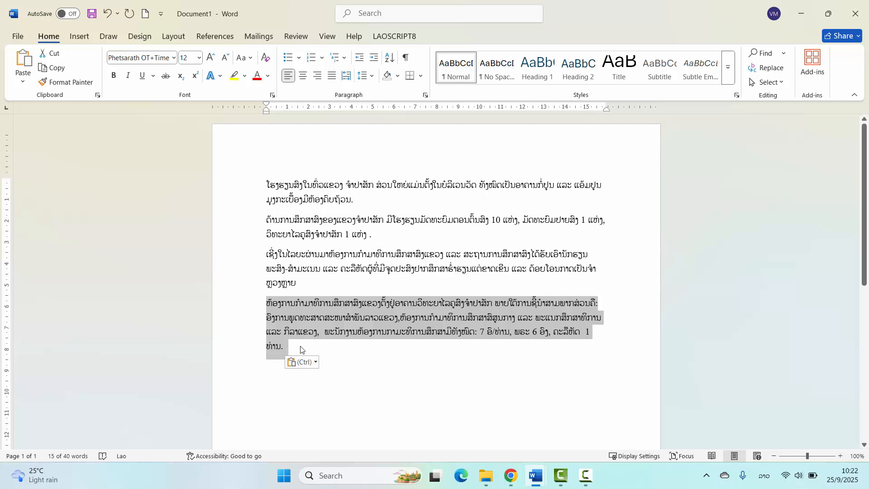
{"action": "left_click_drag", "start_coordinate": [300, 348], "coordinate": [204, 191]}
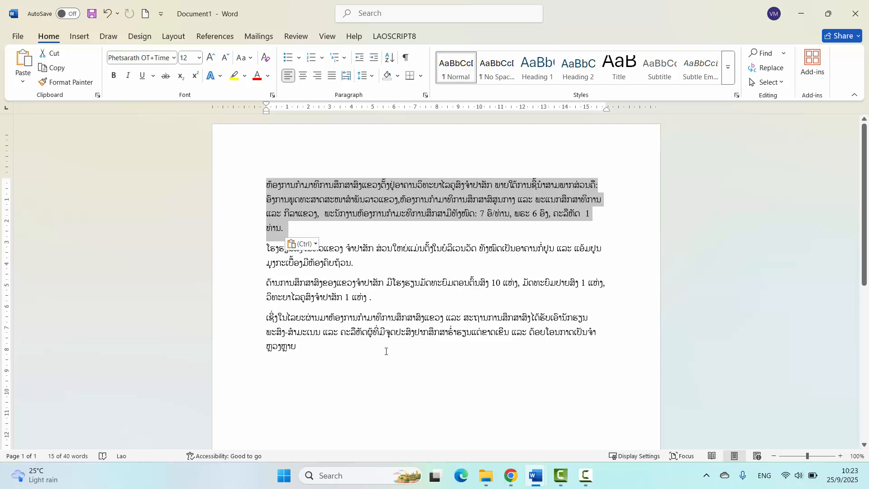
{"action": "left_click_drag", "start_coordinate": [299, 348], "coordinate": [271, 209]}
{"action": "left_click_drag", "start_coordinate": [357, 264], "coordinate": [264, 187]}
- Create a new blank document and copy the first paragraph of Document1
{"action": "key", "text": "ctrl+n"}
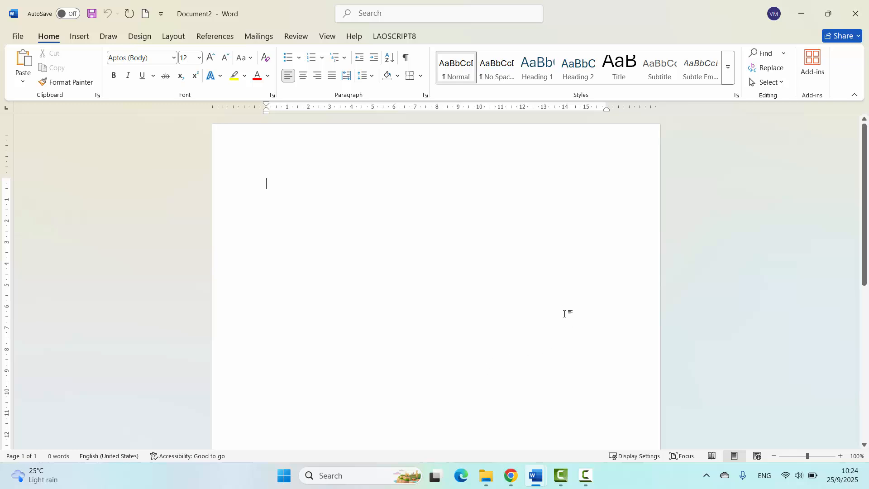
{"action": "mouse_move", "coordinate": [538, 476]}
{"action": "left_click", "coordinate": [506, 419]}
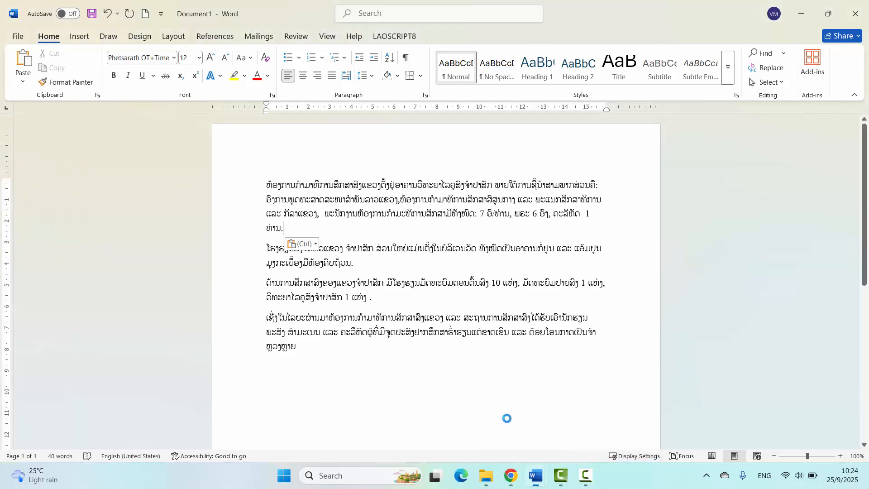
{"action": "left_click_drag", "start_coordinate": [292, 231], "coordinate": [267, 184]}
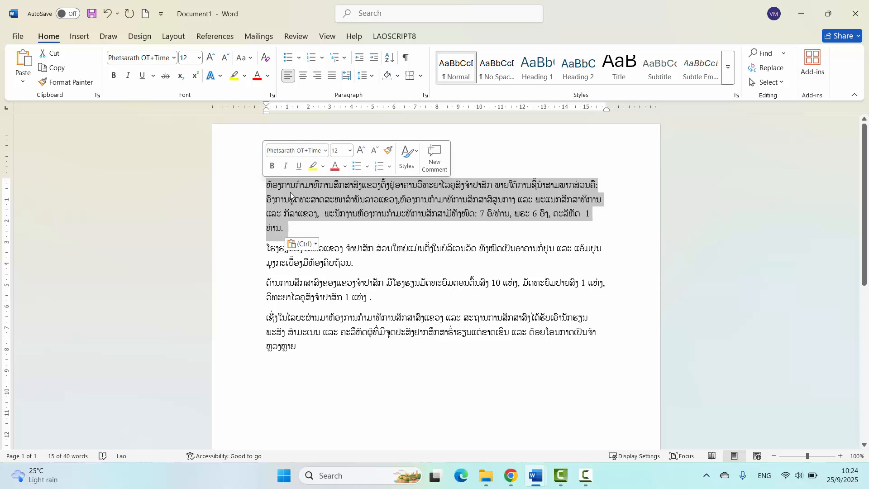
{"action": "key", "text": "ctrl+c"}
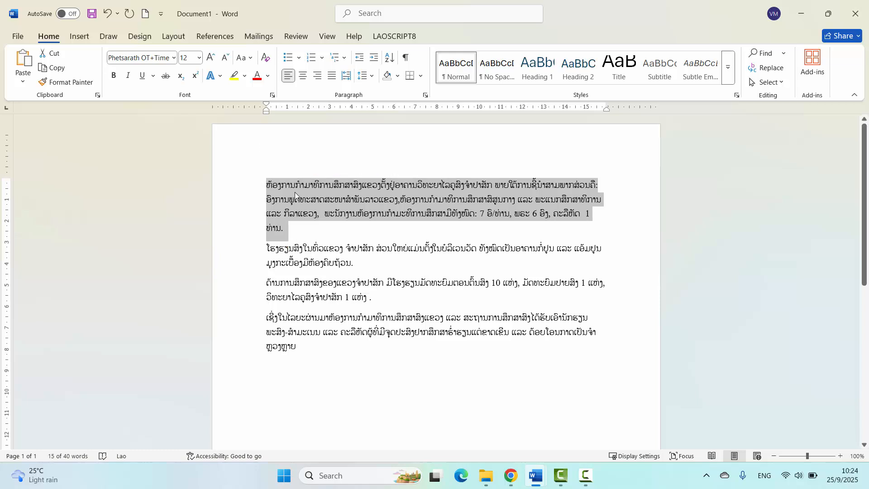
- Paste the copied paragraph into the blank Document2
{"action": "left_click", "coordinate": [290, 233]}
{"action": "mouse_move", "coordinate": [536, 475]}
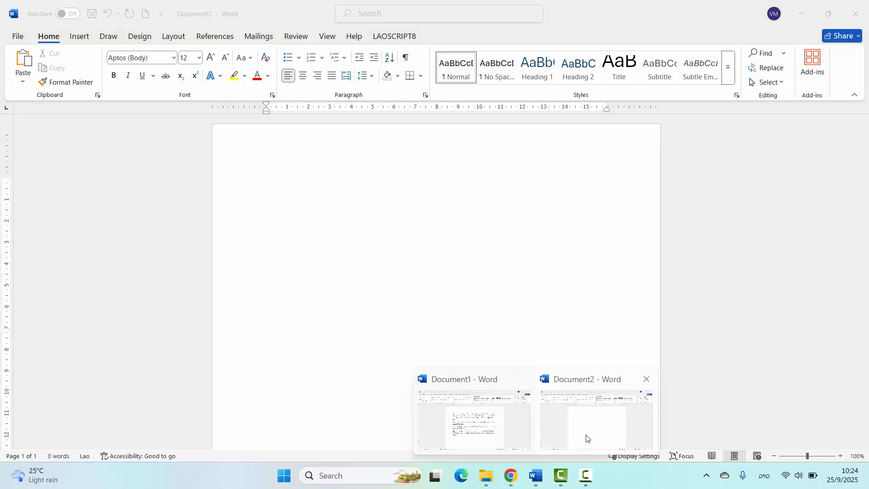
{"action": "left_click", "coordinate": [589, 435]}
{"action": "key", "text": "alt+shift"}
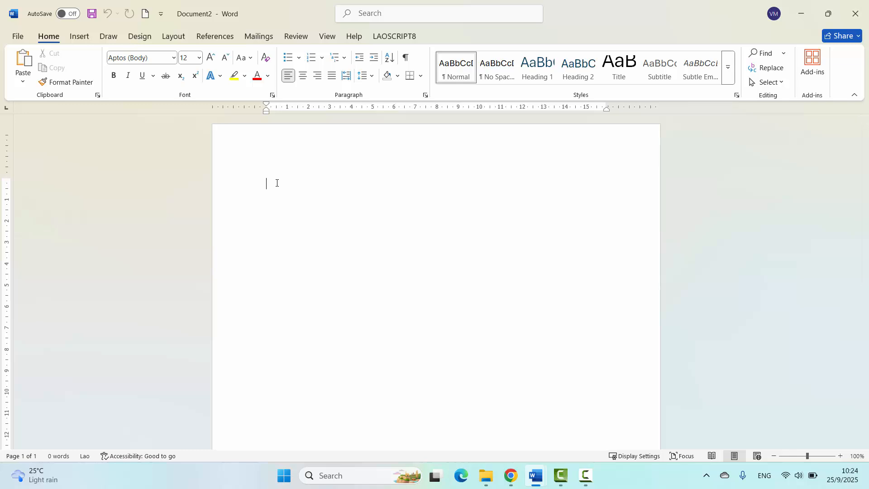
{"action": "key", "text": "ctrl+v"}
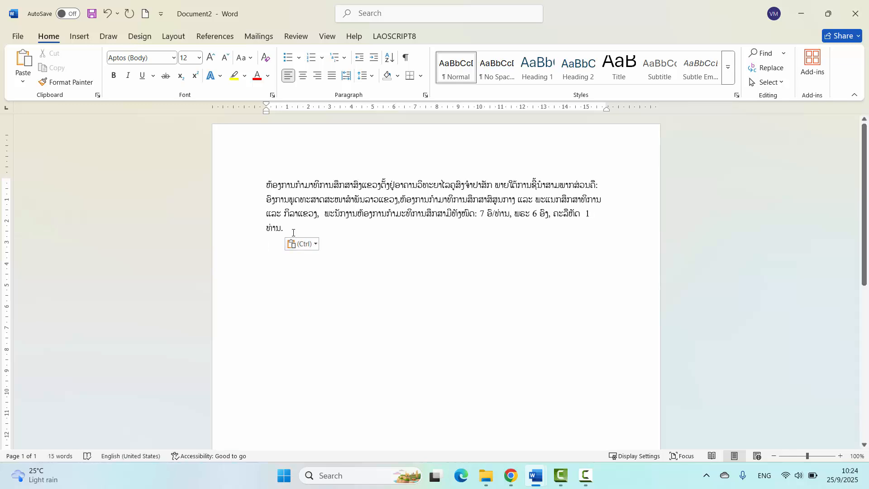
- Delete the second to fourth lines of the first paragraph in Document1 and undo the deletion
{"action": "left_click", "coordinate": [267, 185]}
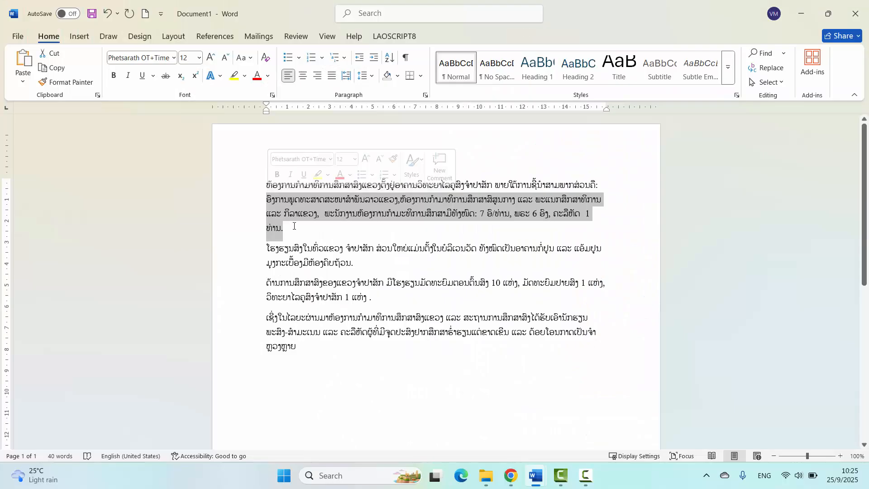
{"action": "left_click", "coordinate": [585, 186]}
{"action": "key", "text": "ctrl+y"}
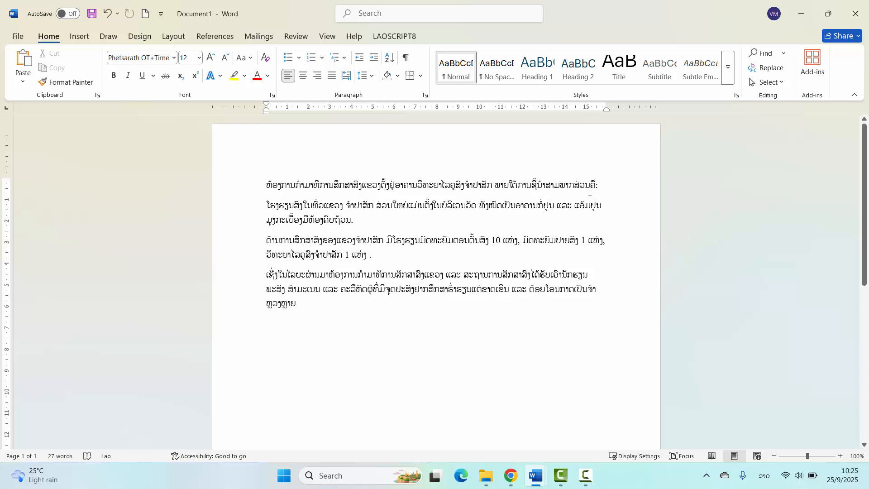
{"action": "key", "text": "ctrl+v"}
{"action": "key", "text": "ctrl+shift+Up"}
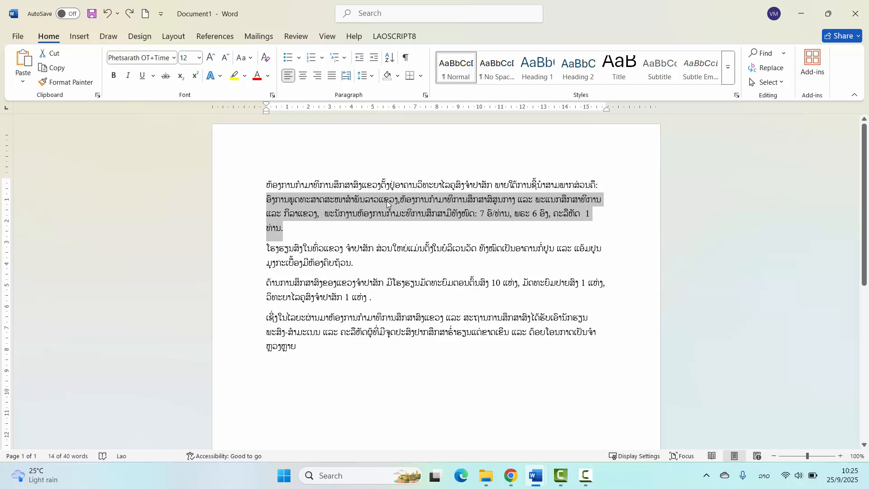
- Delete the selected lines of the first paragraph, restore them, and delete them once more
{"action": "key", "text": "Delete"}
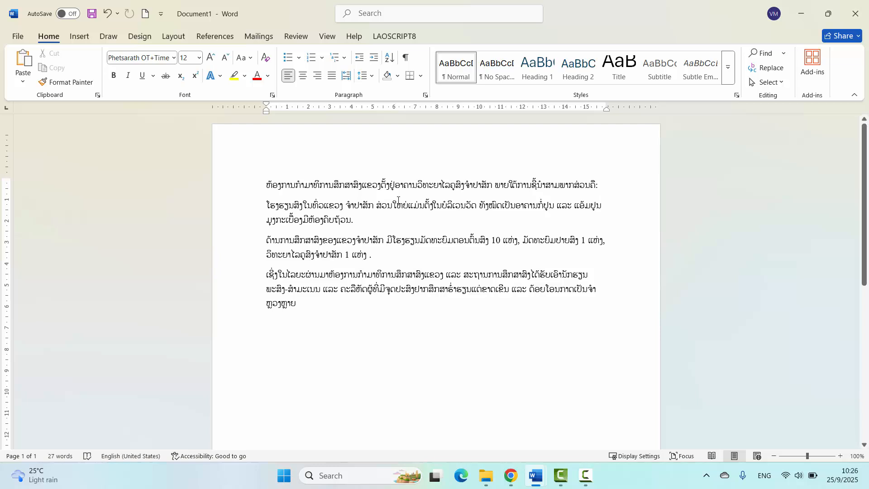
{"action": "key", "text": "ctrl+z"}
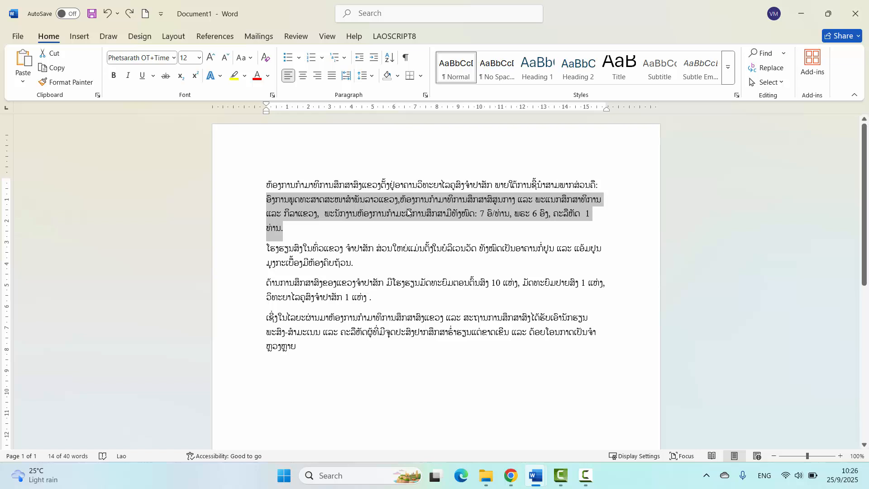
{"action": "key", "text": "Delete"}
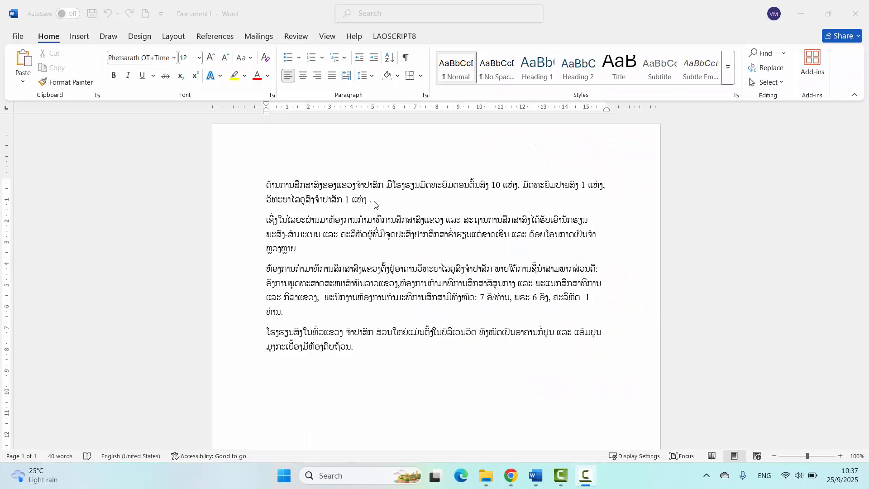
- Select all four paragraphs from the end to the start of the document and clear the selection
{"action": "left_click", "coordinate": [374, 204]}
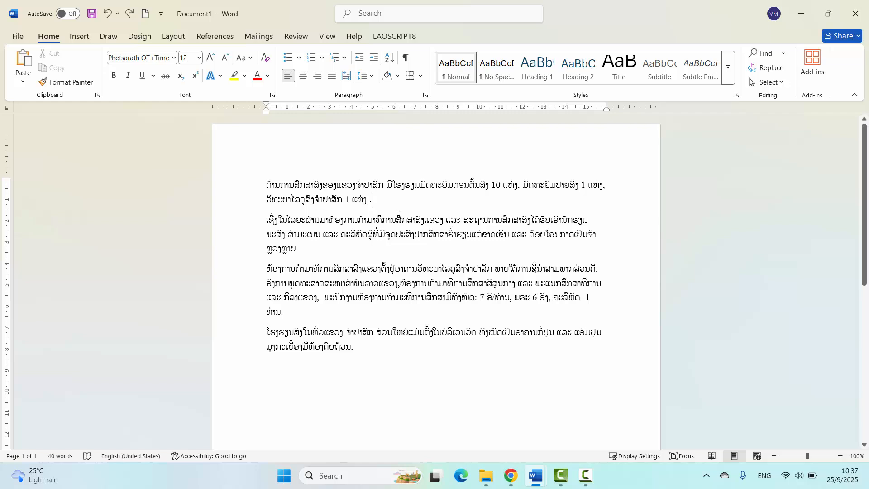
{"action": "left_click_drag", "start_coordinate": [362, 356], "coordinate": [252, 191]}
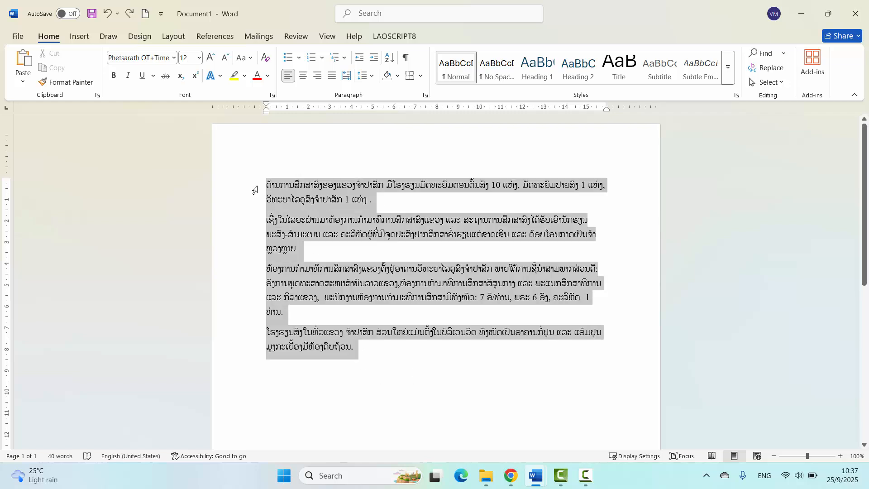
{"action": "left_click", "coordinate": [379, 208]}
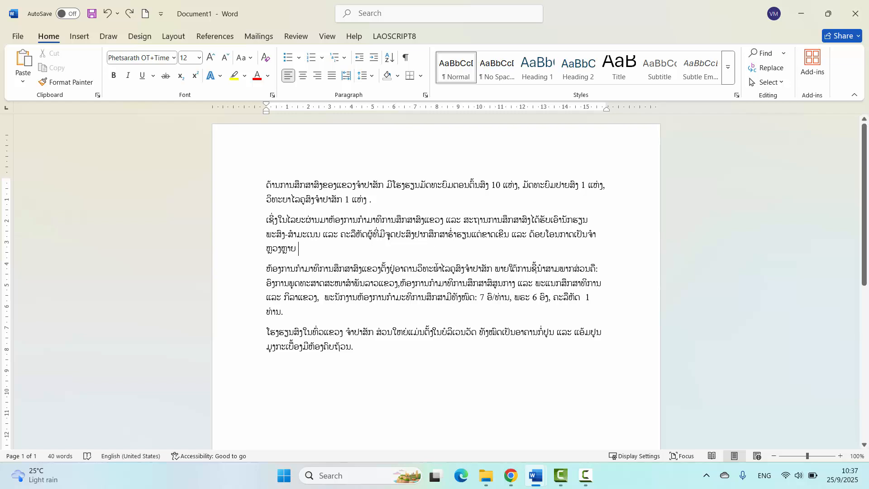
- Search the document for the word ຈຳປາສັກ, selected in the third paragraph
{"action": "left_click_drag", "start_coordinate": [466, 269], "coordinate": [495, 269]}
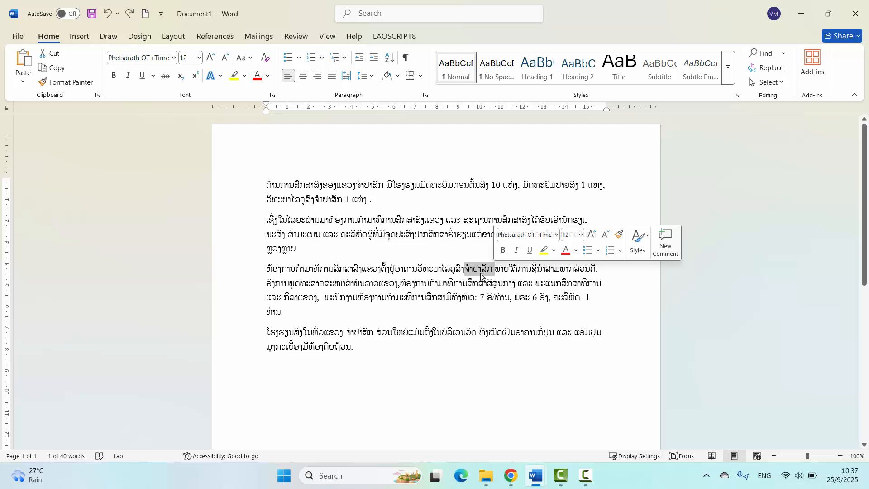
{"action": "key", "text": "ctrl+f"}
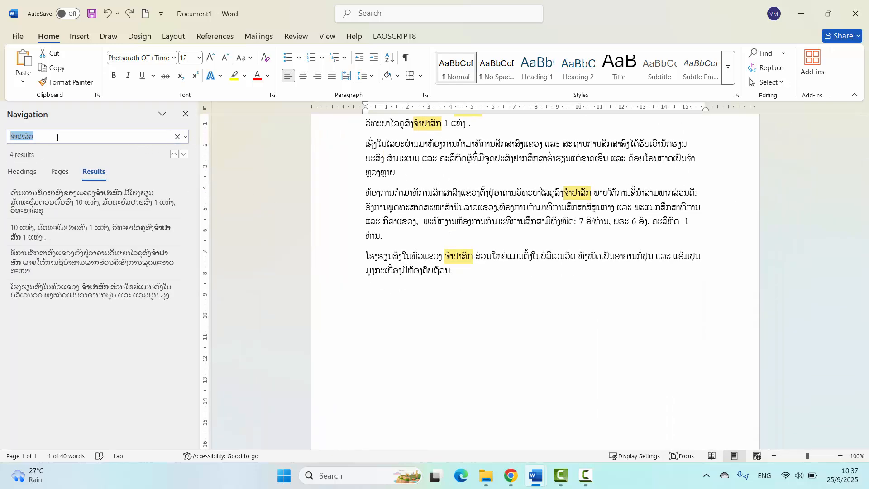
{"action": "left_click", "coordinate": [35, 137]}
{"action": "double_click", "coordinate": [35, 137]}
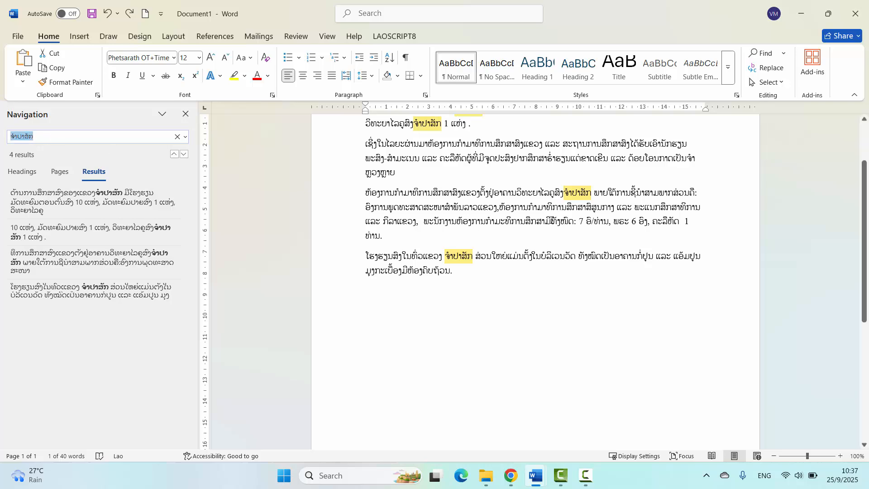
{"action": "scroll", "coordinate": [452, 181], "scroll_direction": "up", "scroll_amount": 2}
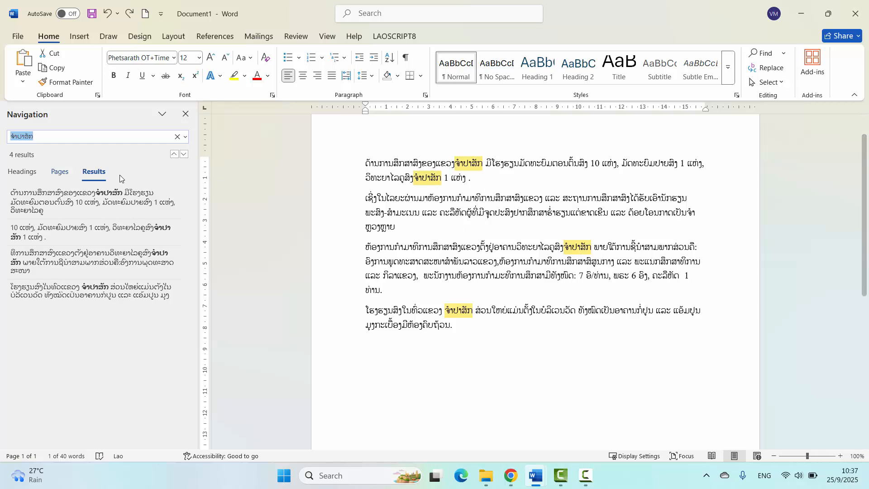
- Examine the navigation by headings and by page thumbnails, and return to the search results
{"action": "left_click", "coordinate": [22, 173]}
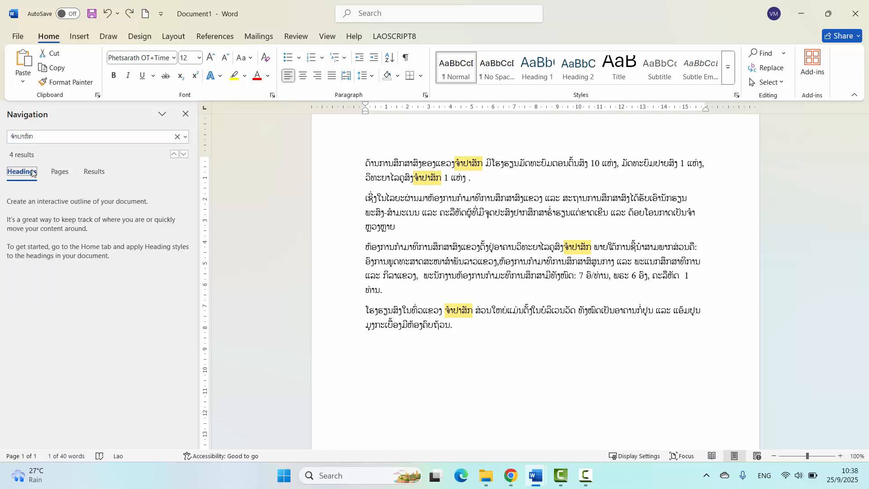
{"action": "left_click", "coordinate": [60, 172]}
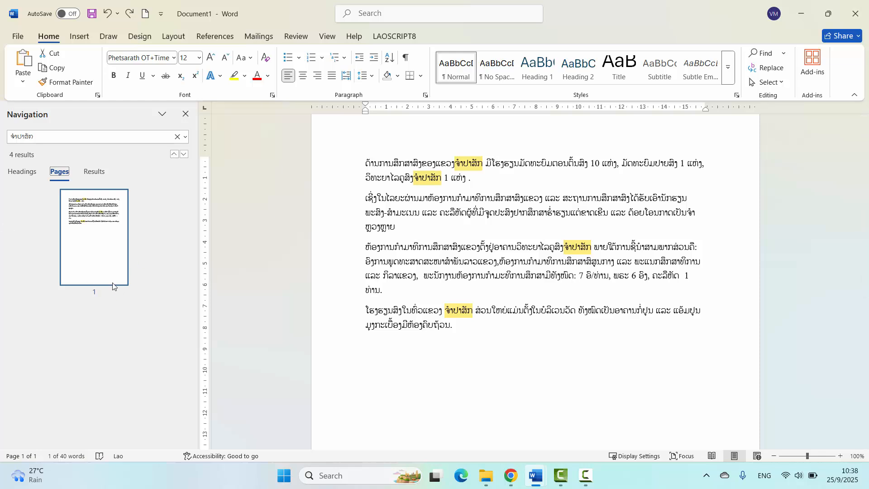
{"action": "left_click", "coordinate": [95, 172]}
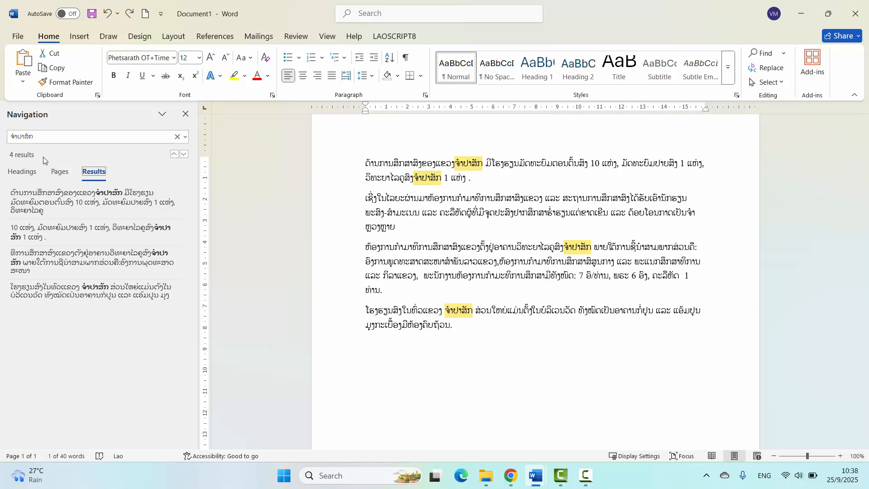
- Search the document for 6, clear the search and close the navigation
{"action": "left_click", "coordinate": [36, 137]}
{"action": "left_click", "coordinate": [44, 140]}
{"action": "left_click_drag", "start_coordinate": [30, 141], "coordinate": [4, 136]}
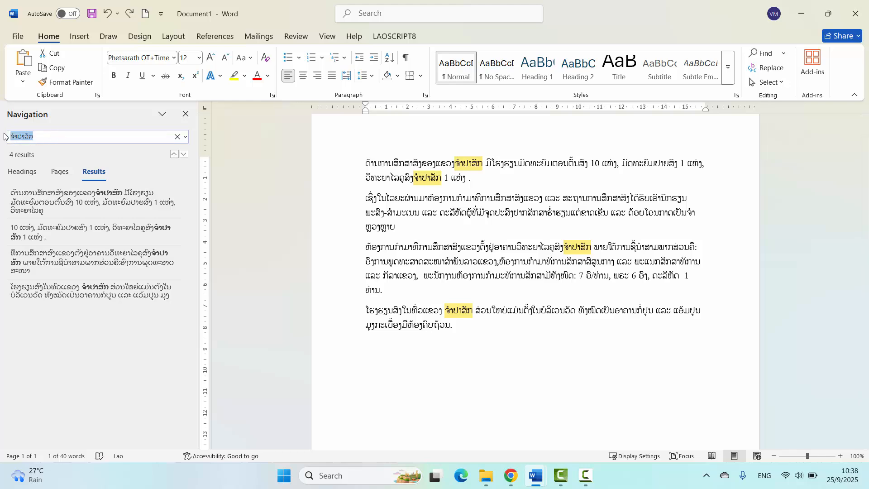
{"action": "type", "text": "6"}
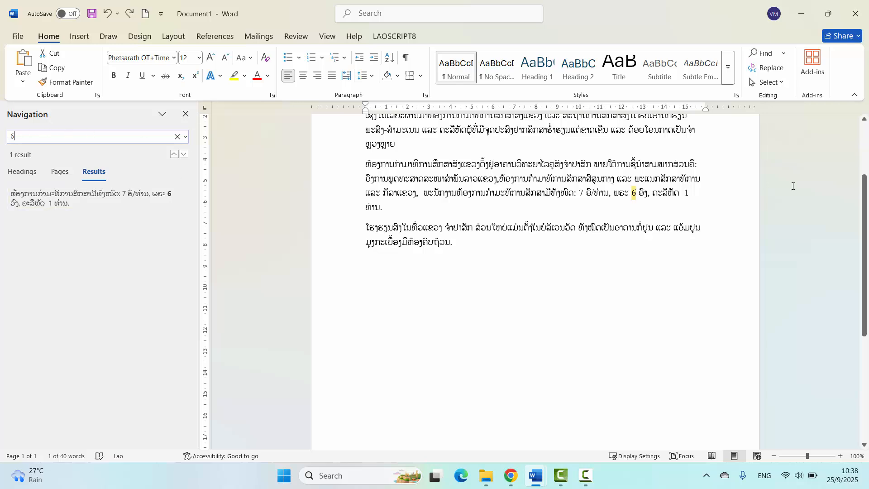
{"action": "scroll", "coordinate": [638, 230], "scroll_direction": "up", "scroll_amount": 3}
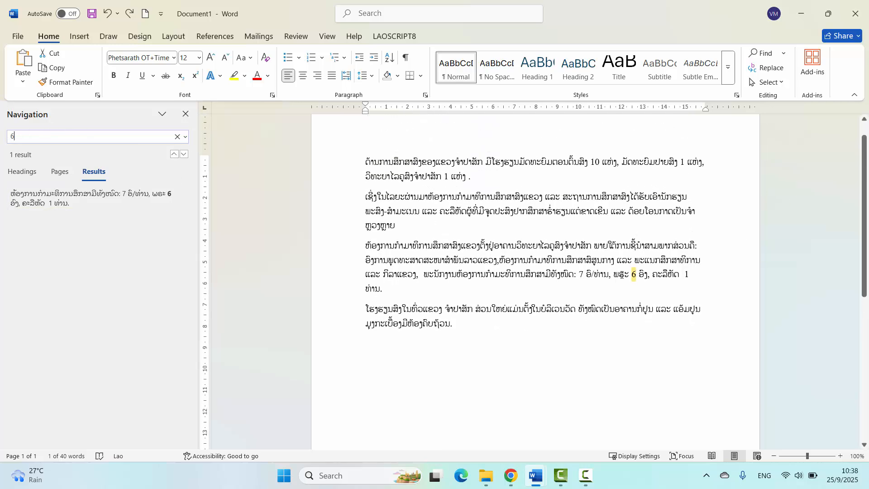
{"action": "left_click", "coordinate": [177, 137]}
{"action": "left_click", "coordinate": [185, 114]}
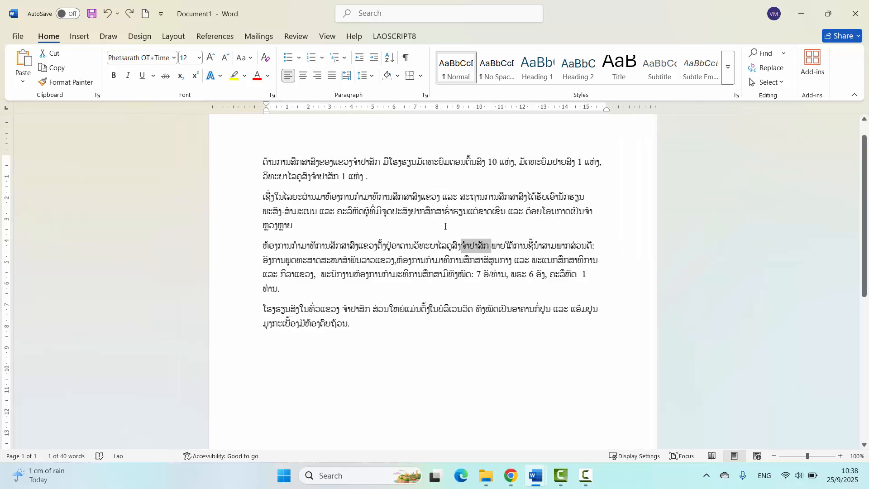
- Select the word ຈຳປາສັກ in the third paragraph and clear the selection
{"action": "left_click", "coordinate": [468, 246]}
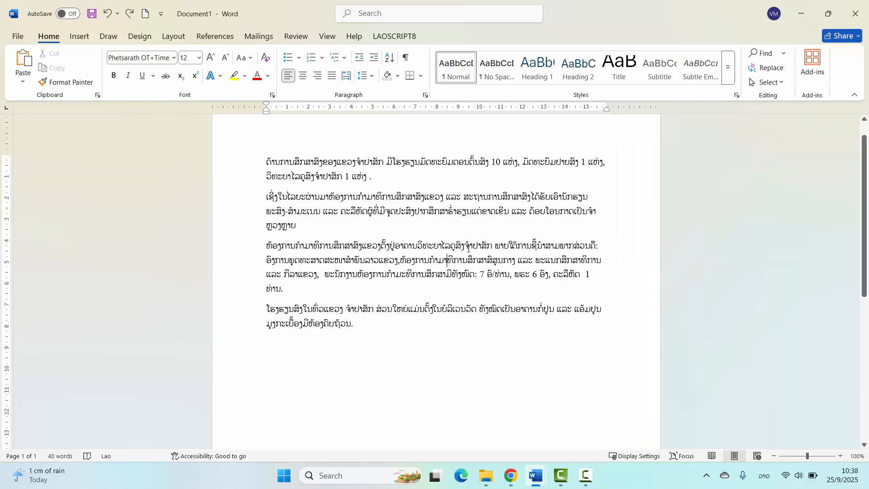
{"action": "double_click", "coordinate": [473, 244]}
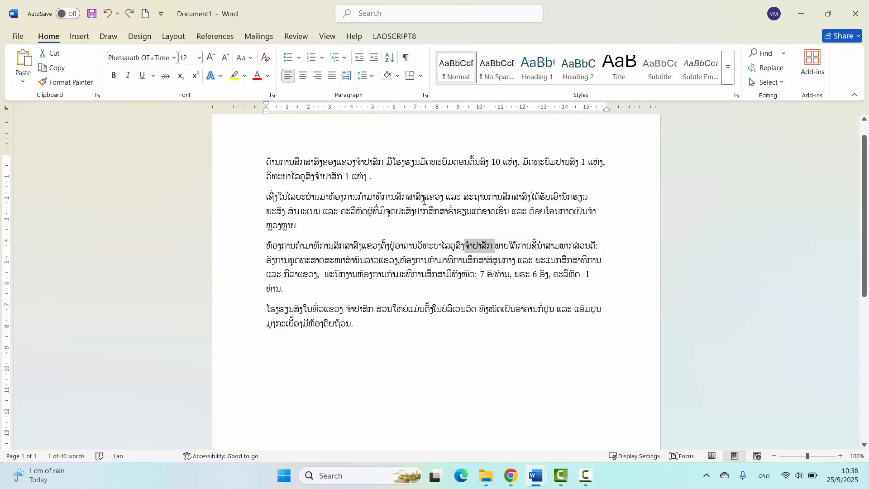
{"action": "left_click_drag", "start_coordinate": [425, 198], "coordinate": [450, 200]}
{"action": "left_click_drag", "start_coordinate": [465, 245], "coordinate": [495, 246]}
{"action": "left_click", "coordinate": [478, 246]}
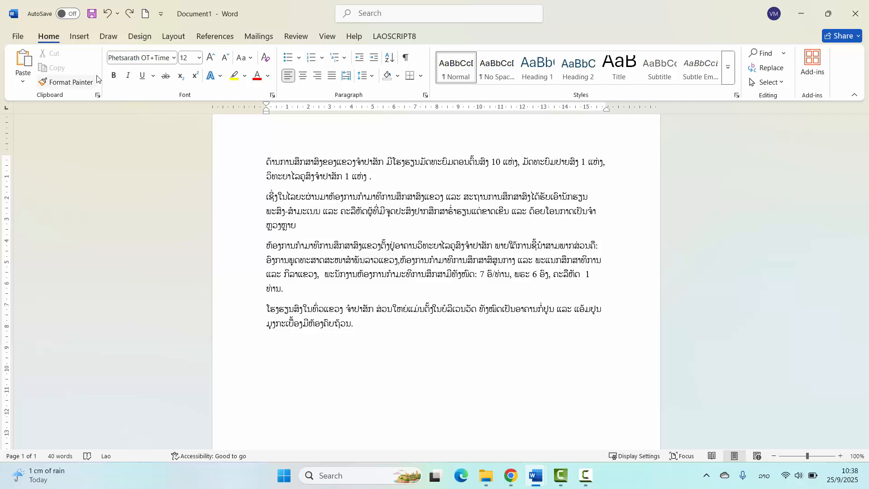
- Set up a find and replace of ຈຳປາສັກ with ສາລະວັນ
{"action": "left_click", "coordinate": [762, 69]}
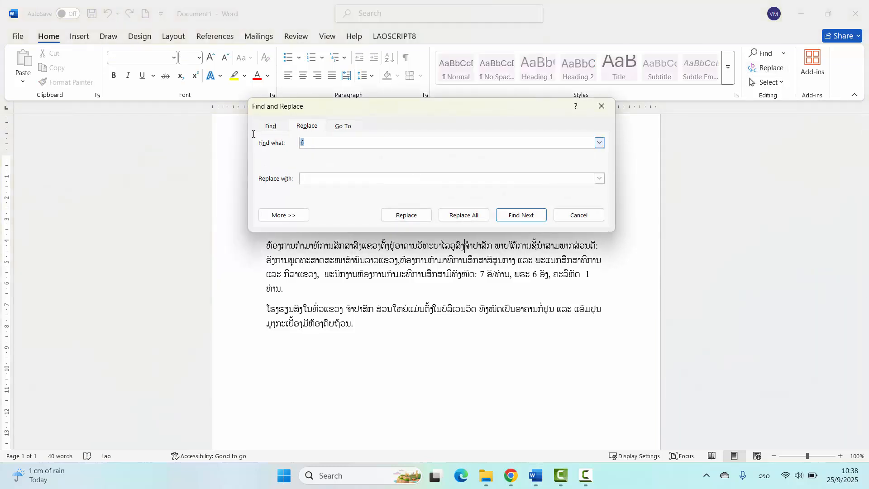
{"action": "key", "text": "BackSpace"}
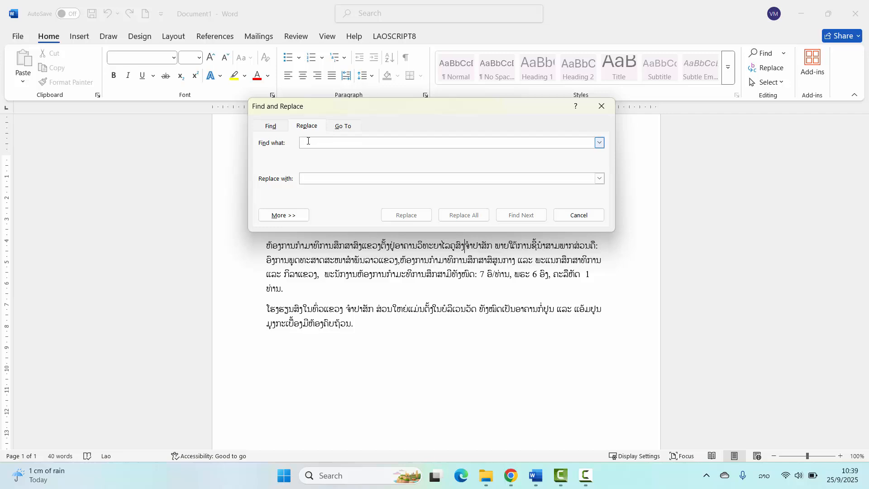
{"action": "type", "text": "ອ"}
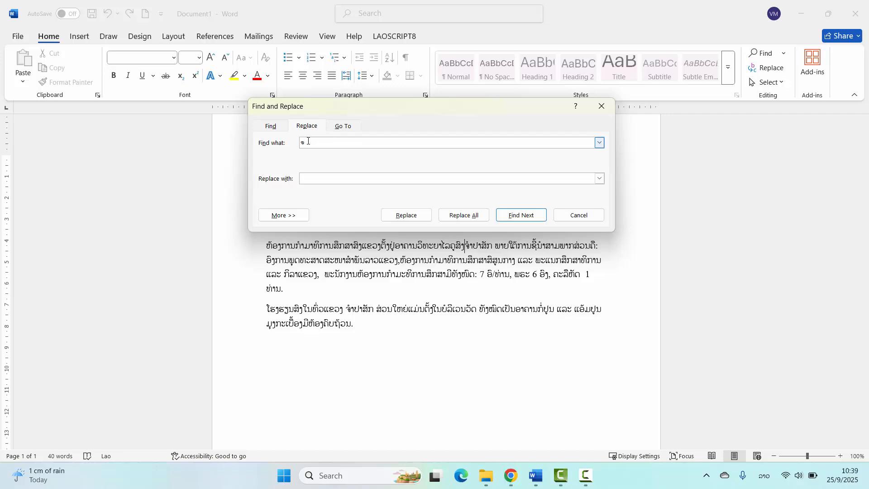
{"action": "type", "text": "ຳປາສັກ"}
{"action": "left_click_drag", "start_coordinate": [322, 142], "coordinate": [279, 144]}
{"action": "left_click", "coordinate": [312, 178]}
{"action": "type", "text": "ວັນ"}
{"action": "left_click_drag", "start_coordinate": [322, 143], "coordinate": [274, 145]}
{"action": "left_click", "coordinate": [319, 180]}
{"action": "double_click", "coordinate": [318, 181]}
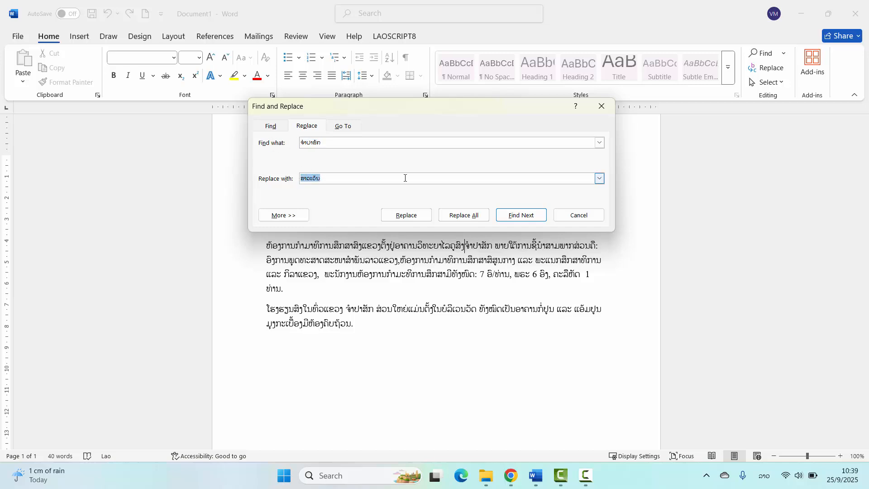
- Replace all occurrences of the search word in the document and close the Find and Replace dialog
{"action": "left_click", "coordinate": [470, 216]}
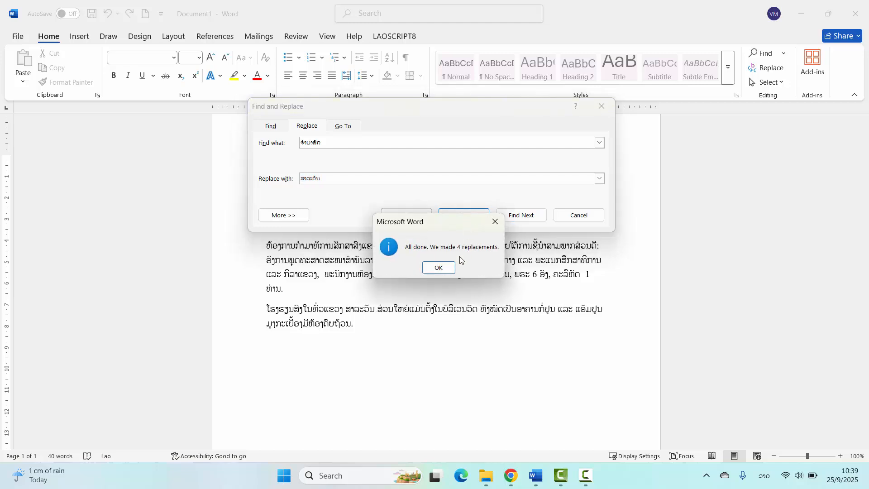
{"action": "left_click_drag", "start_coordinate": [433, 222], "coordinate": [437, 196]}
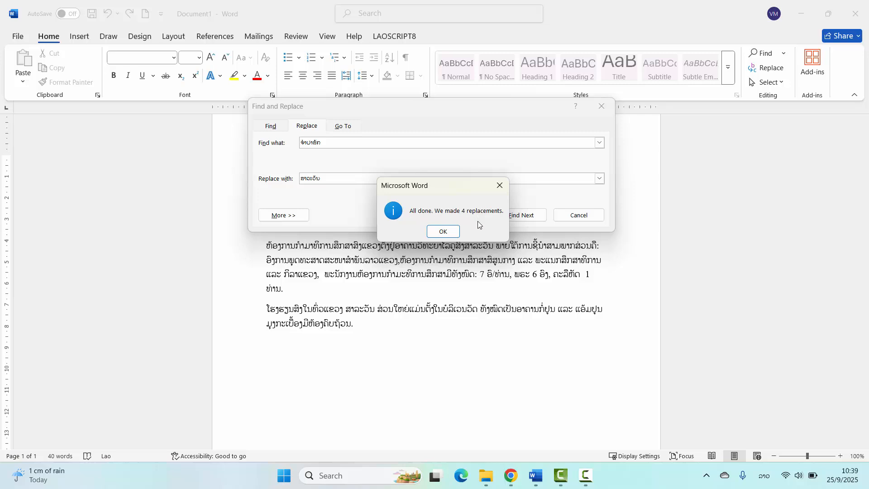
{"action": "left_click", "coordinate": [443, 231]}
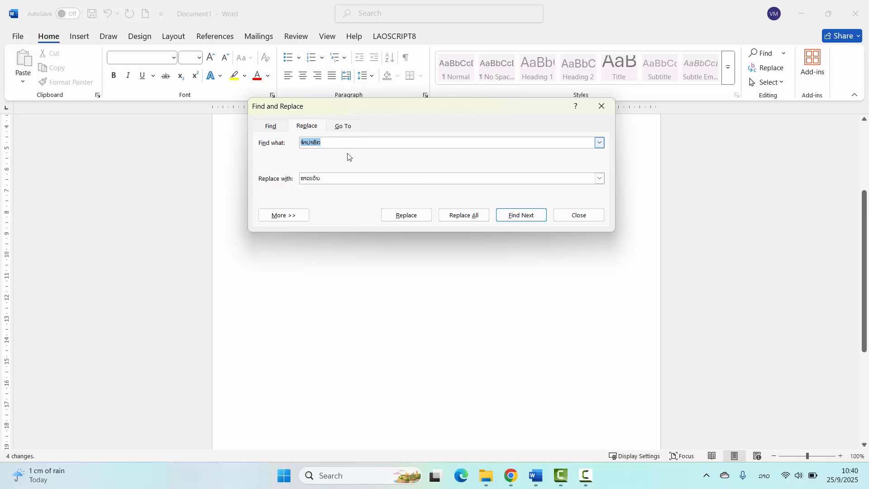
{"action": "left_click", "coordinate": [577, 216]}
- Check the word ສາລະວັນ in the first and third paragraphs
{"action": "left_click", "coordinate": [472, 187]}
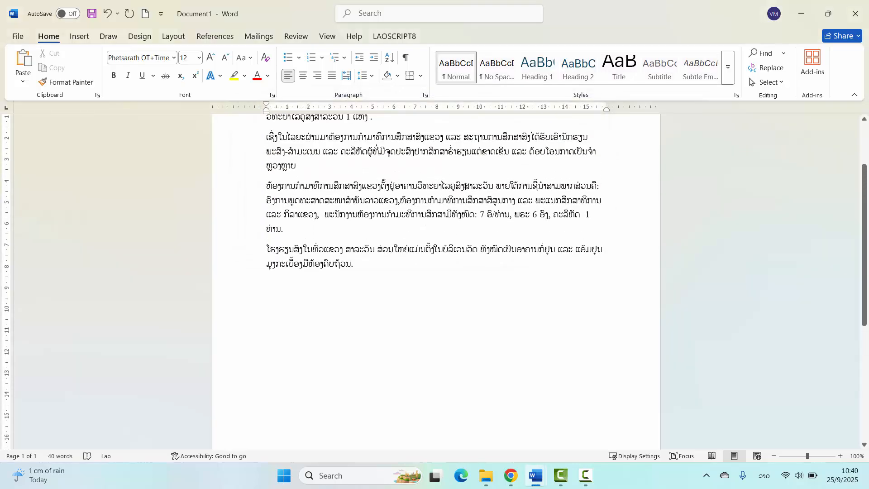
{"action": "left_click_drag", "start_coordinate": [465, 186], "coordinate": [491, 190]}
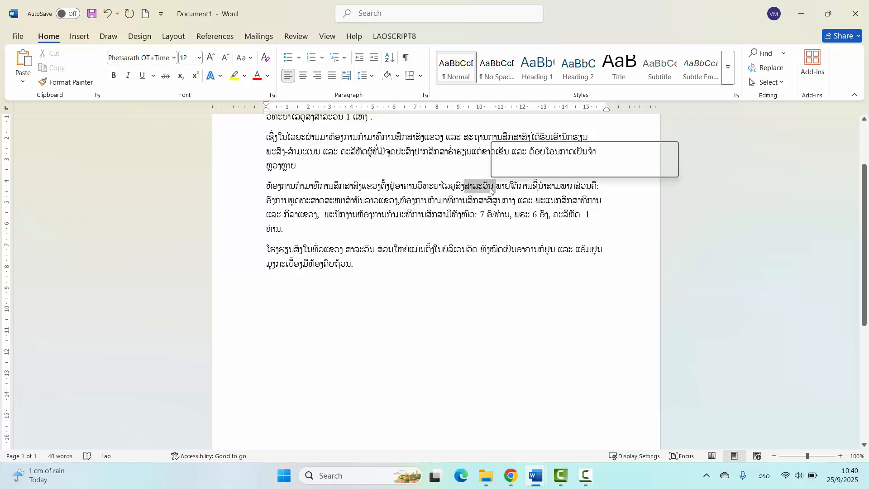
{"action": "scroll", "coordinate": [458, 193], "scroll_direction": "up", "scroll_amount": 1}
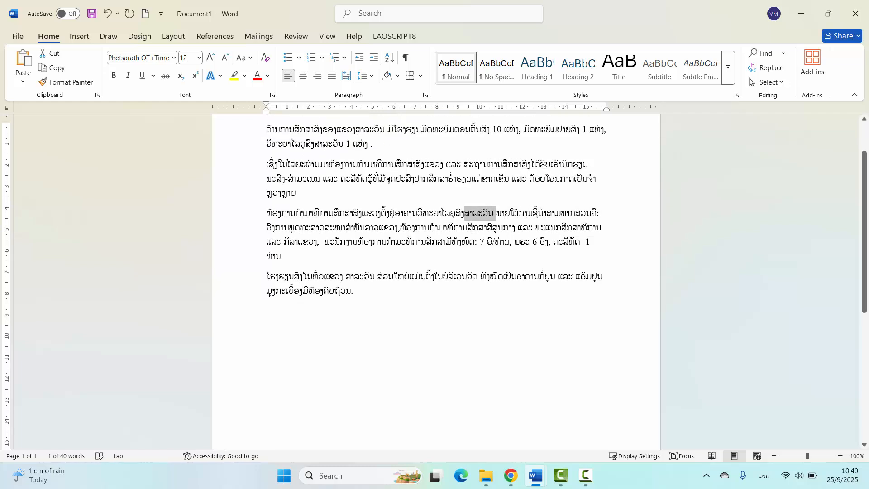
{"action": "double_click", "coordinate": [362, 130]}
{"action": "double_click", "coordinate": [467, 214]}
{"action": "left_click", "coordinate": [327, 261]}
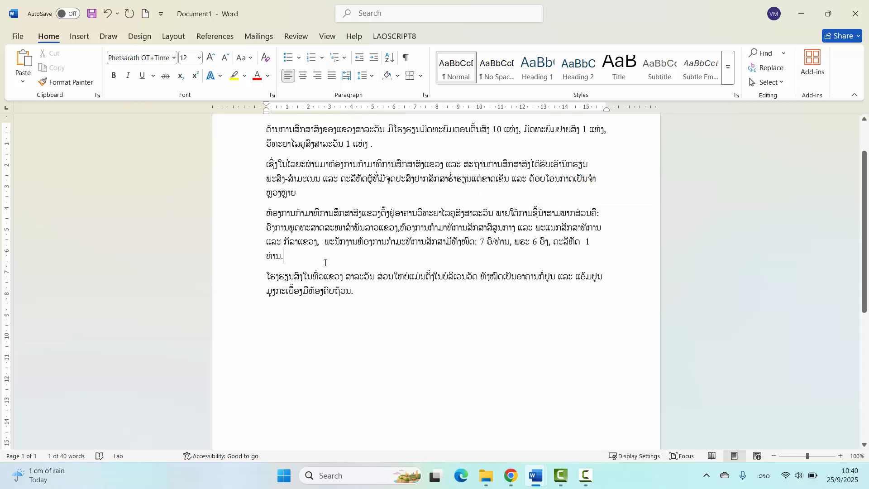
{"action": "scroll", "coordinate": [483, 223], "scroll_direction": "up", "scroll_amount": 3}
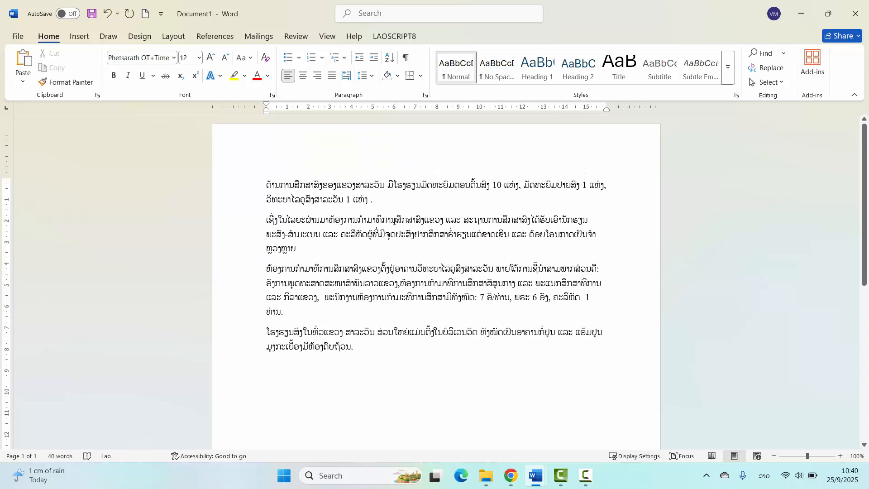
- Reopen the Find and Replace dialog and move it lower over the document
{"action": "key", "text": "alt+shift"}
{"action": "key", "text": "ctrl+h"}
{"action": "left_click_drag", "start_coordinate": [382, 62], "coordinate": [402, 203]}
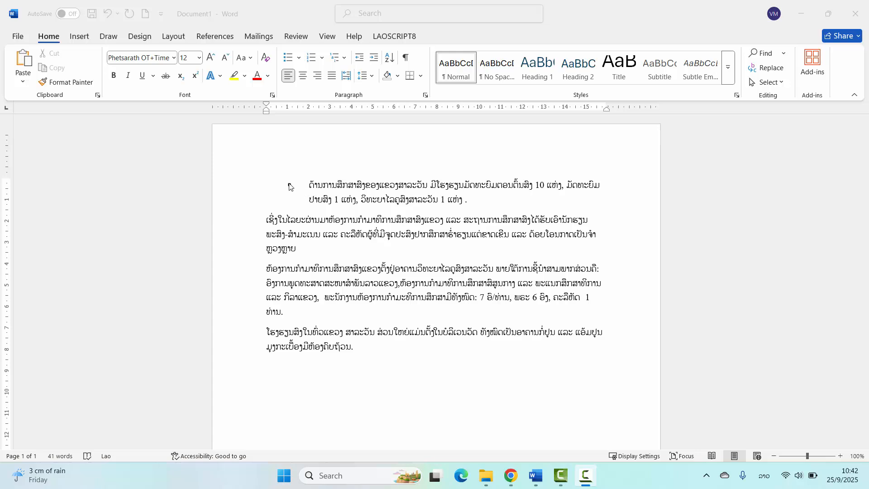
- Select the second line of the bulleted first paragraph and clear the selection
{"action": "left_click", "coordinate": [297, 249]}
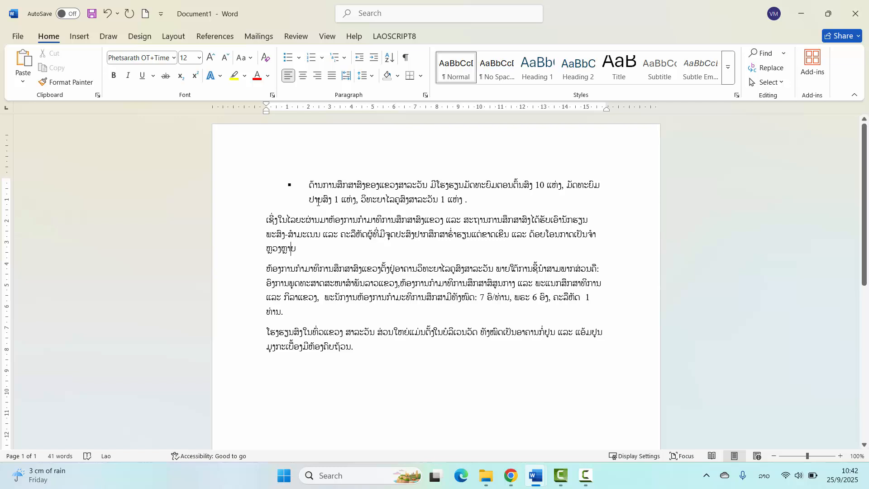
{"action": "left_click", "coordinate": [317, 201]}
{"action": "left_click_drag", "start_coordinate": [473, 201], "coordinate": [309, 202]}
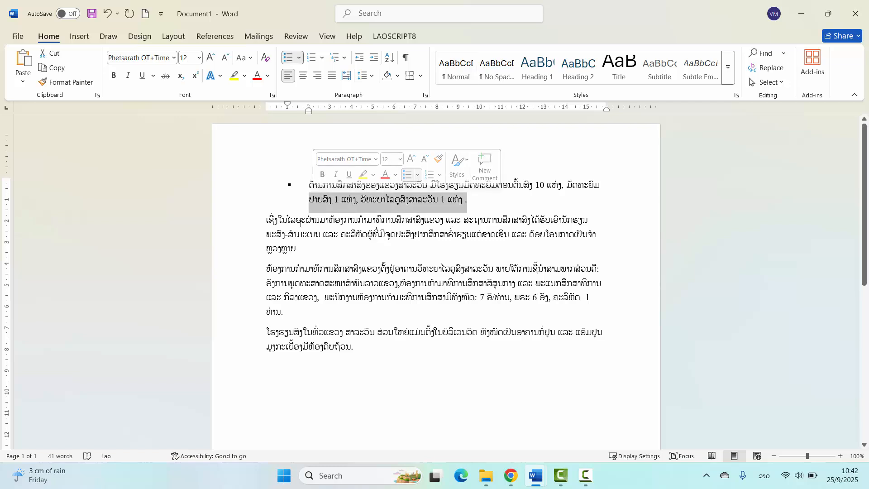
{"action": "left_click", "coordinate": [329, 200]}
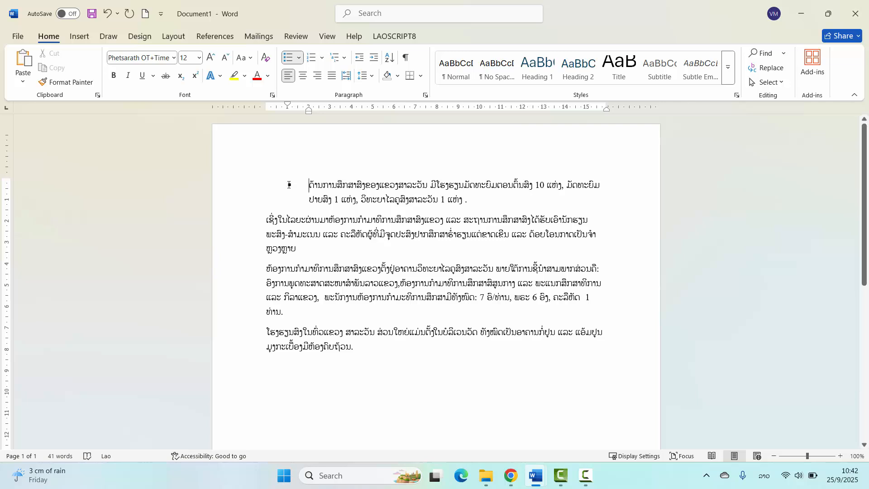
- Copy the first paragraph's square bullet formatting onto the third paragraph with Format Painter and select the list's bullets
{"action": "left_click", "coordinate": [291, 184]}
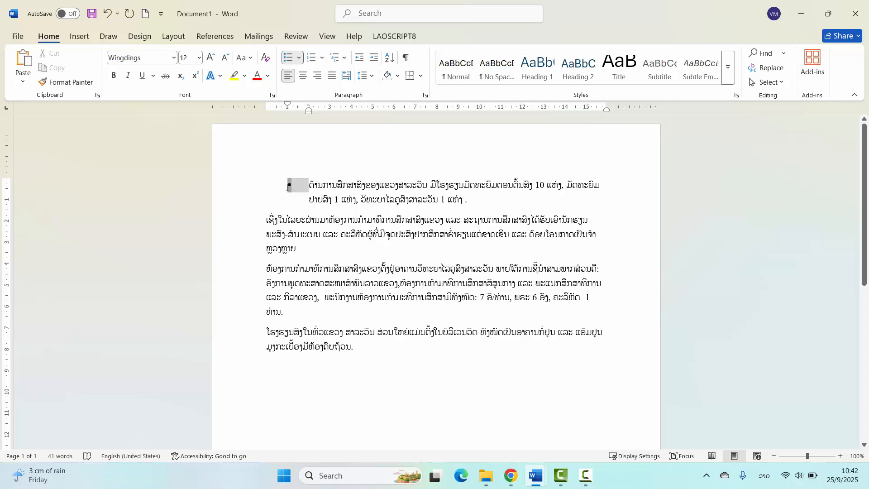
{"action": "left_click", "coordinate": [287, 187]}
{"action": "left_click", "coordinate": [290, 185]}
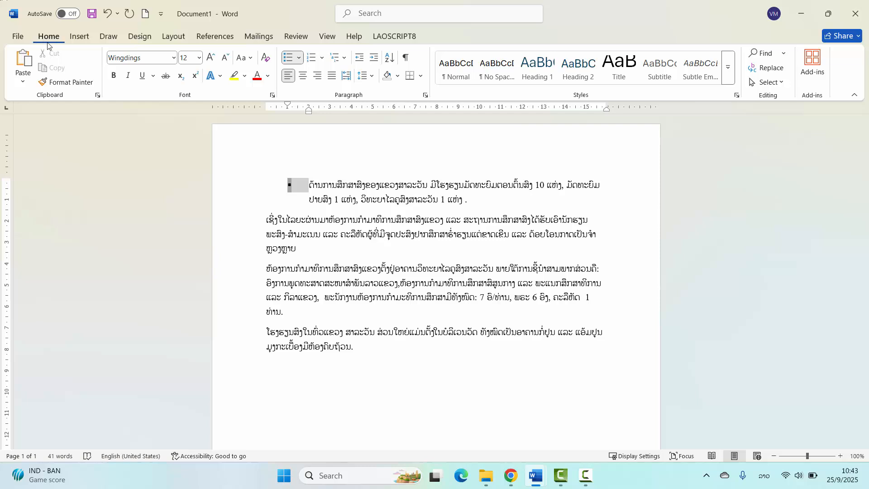
{"action": "left_click", "coordinate": [73, 83]}
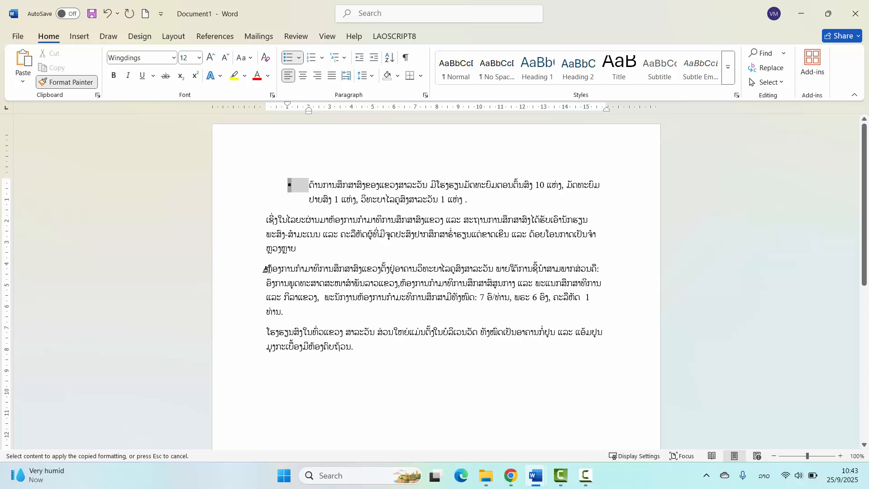
{"action": "left_click", "coordinate": [266, 269]}
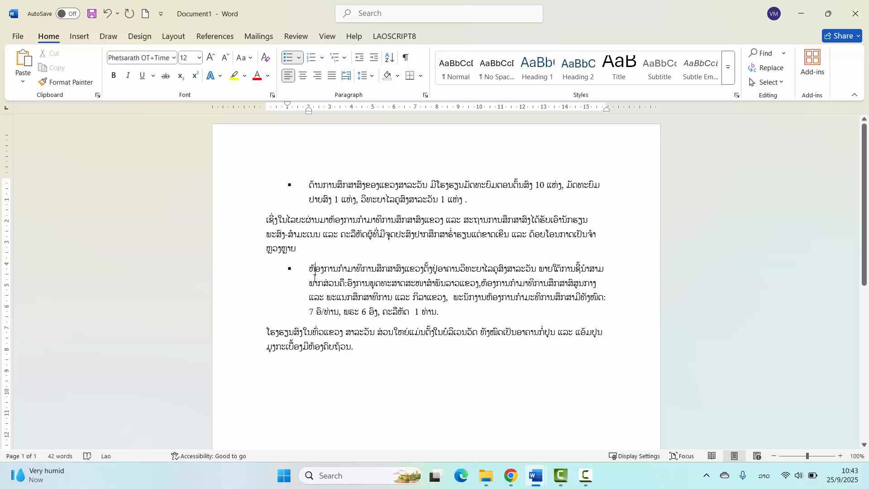
{"action": "left_click", "coordinate": [290, 184]}
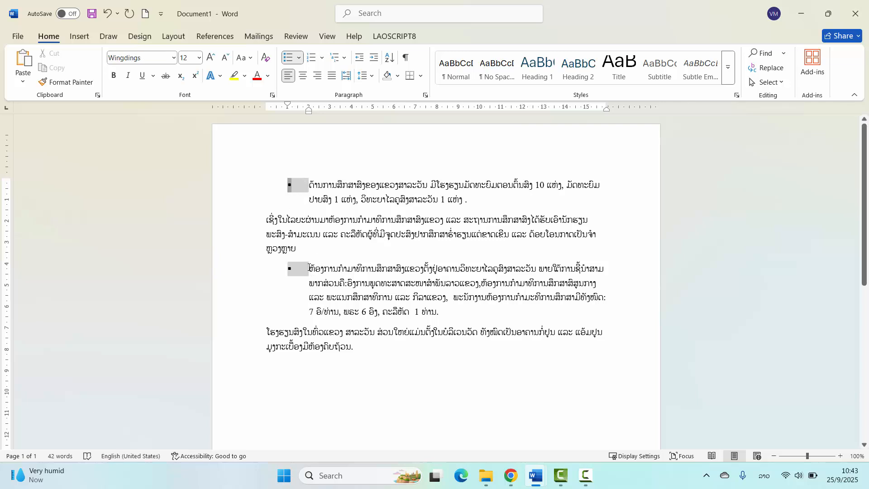
- Select the list's square bullets from the third paragraph and clear the selection
{"action": "left_click", "coordinate": [310, 270]}
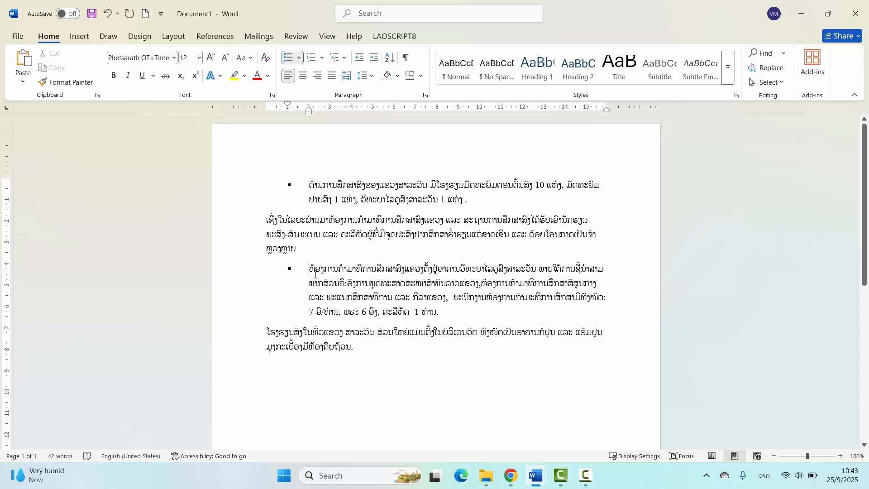
{"action": "left_click", "coordinate": [271, 327]}
{"action": "left_click", "coordinate": [290, 269]}
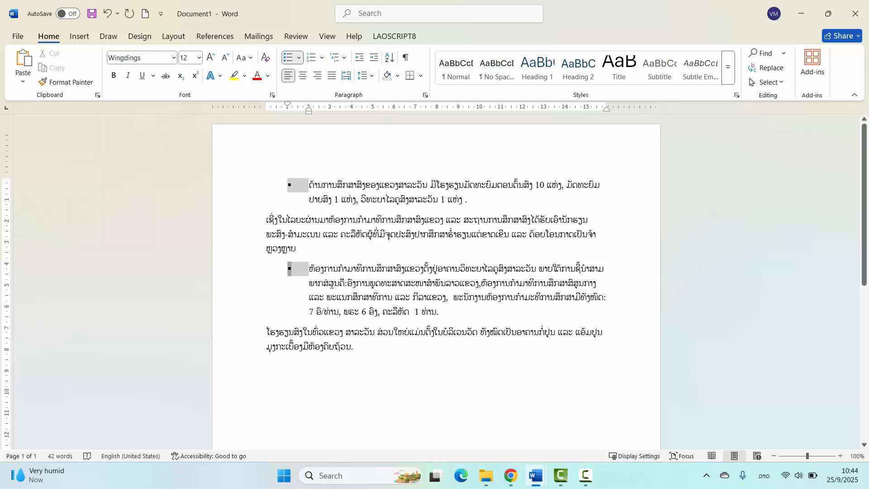
{"action": "left_click", "coordinate": [300, 187]}
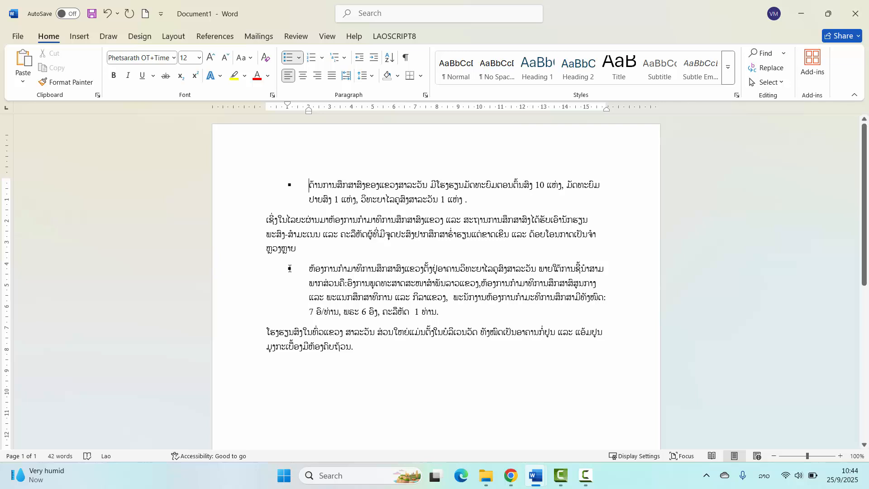
- Copy the third paragraph's square bullet formatting onto the last paragraph and switch the keyboard language to English
{"action": "left_click", "coordinate": [289, 269]}
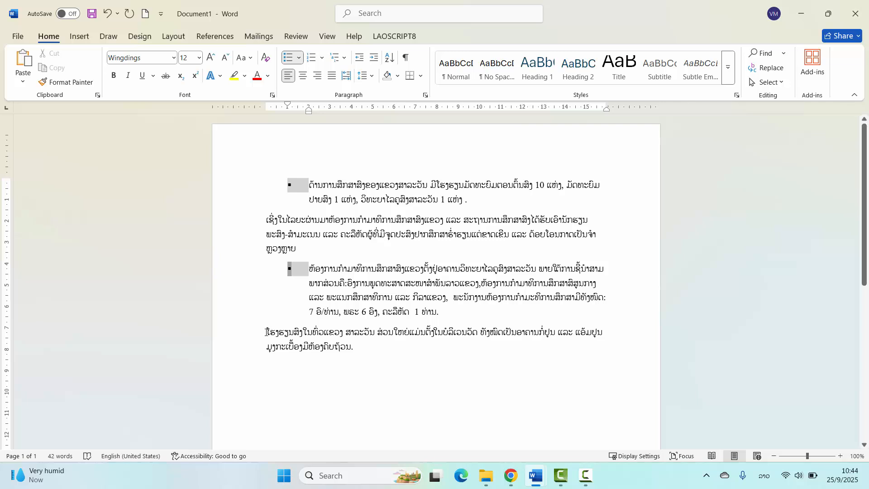
{"action": "left_click", "coordinate": [266, 331]}
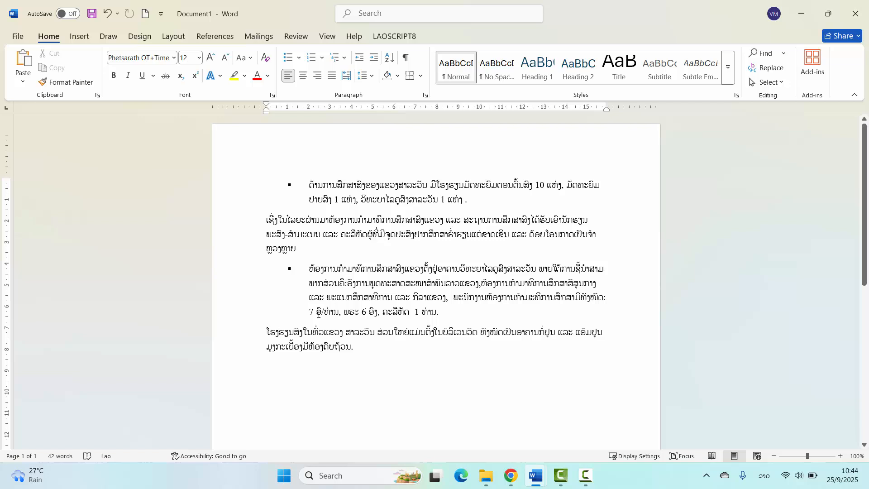
{"action": "key", "text": "ctrl+z"}
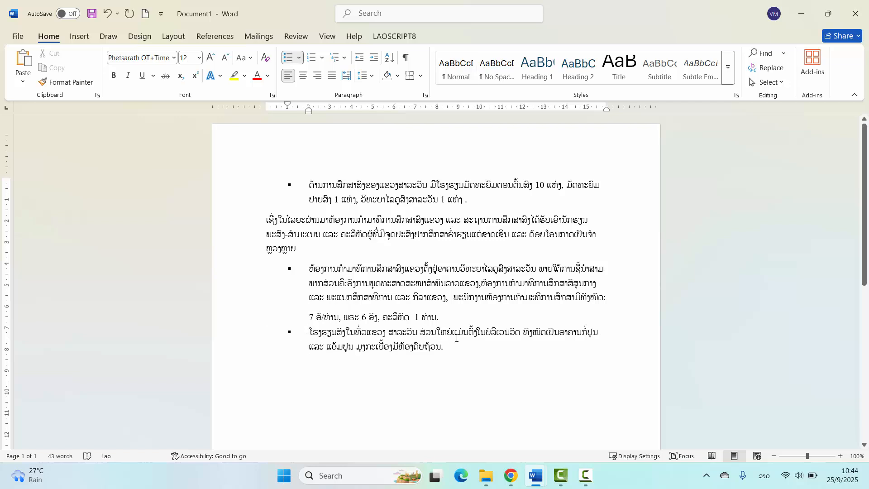
{"action": "key", "text": "alt+shift"}
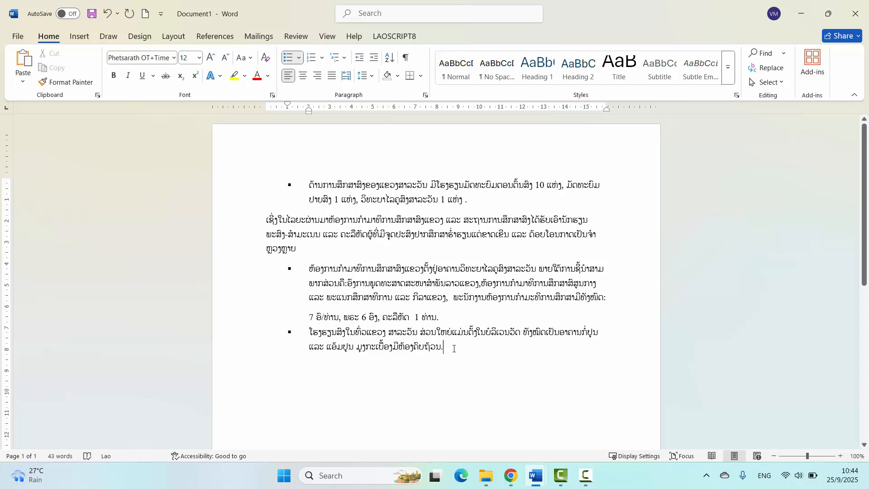